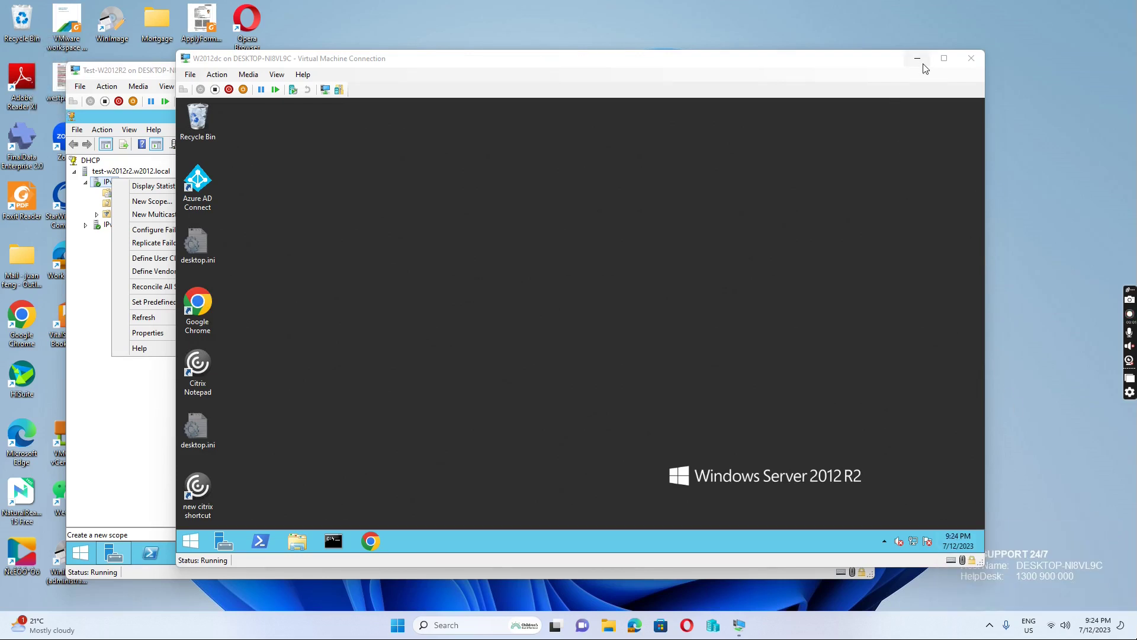
- Maximize the W2012dc virtual machine window so the guest desktop fills the screen
left_click(944, 58)
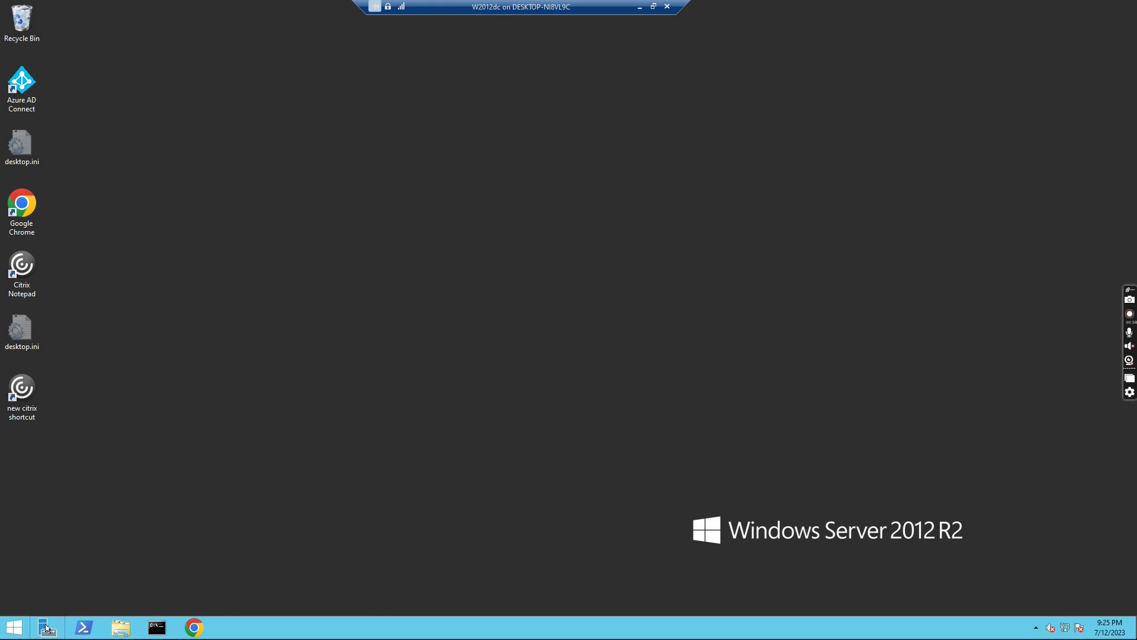
- Launch the DHCP console from Administrative Tools and maximize it
left_click(13, 630)
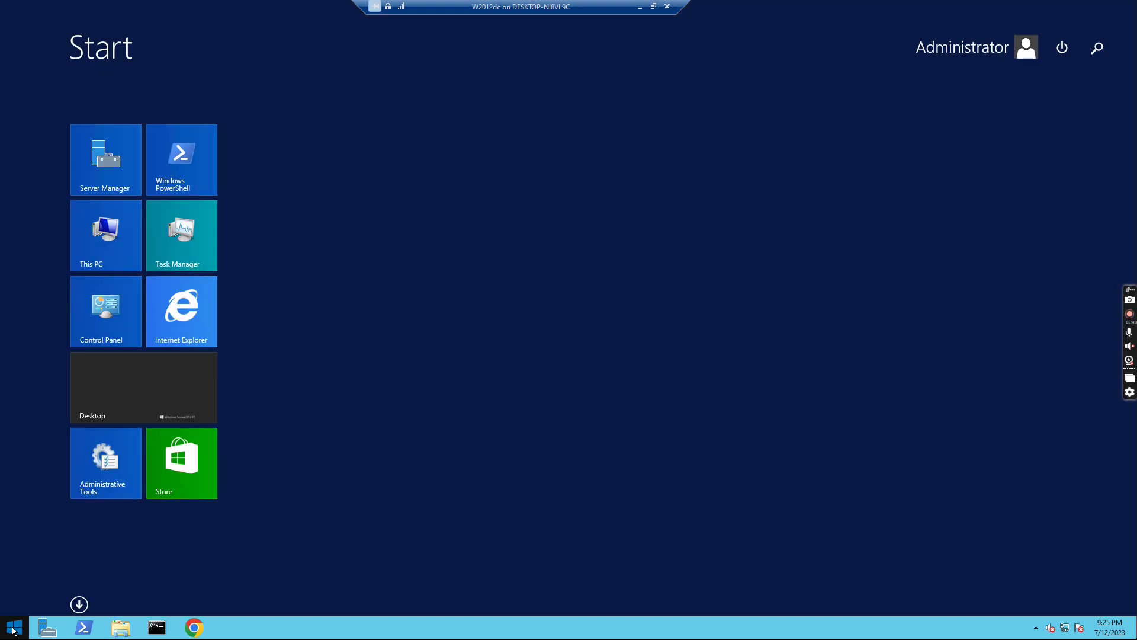
left_click(99, 465)
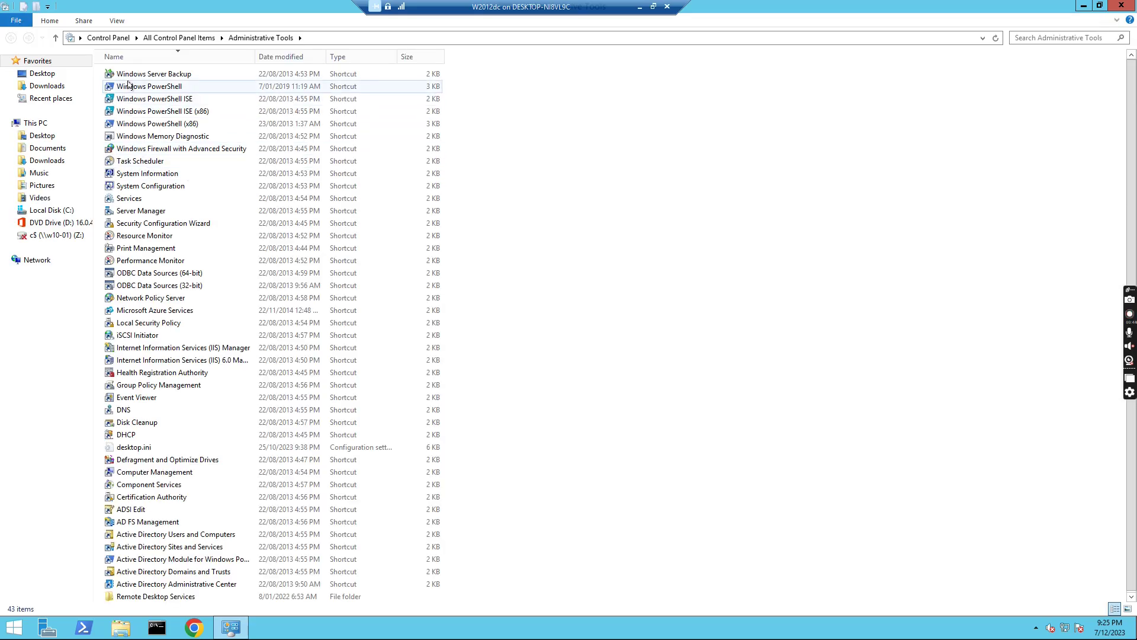
left_click(132, 434)
double_click(133, 435)
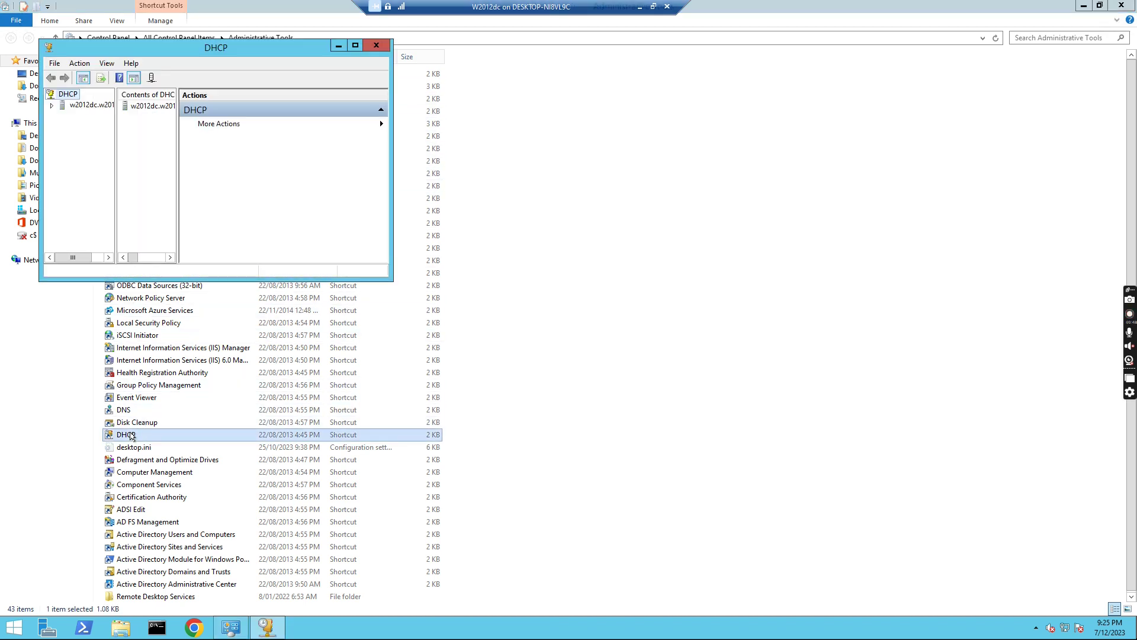
left_click(356, 47)
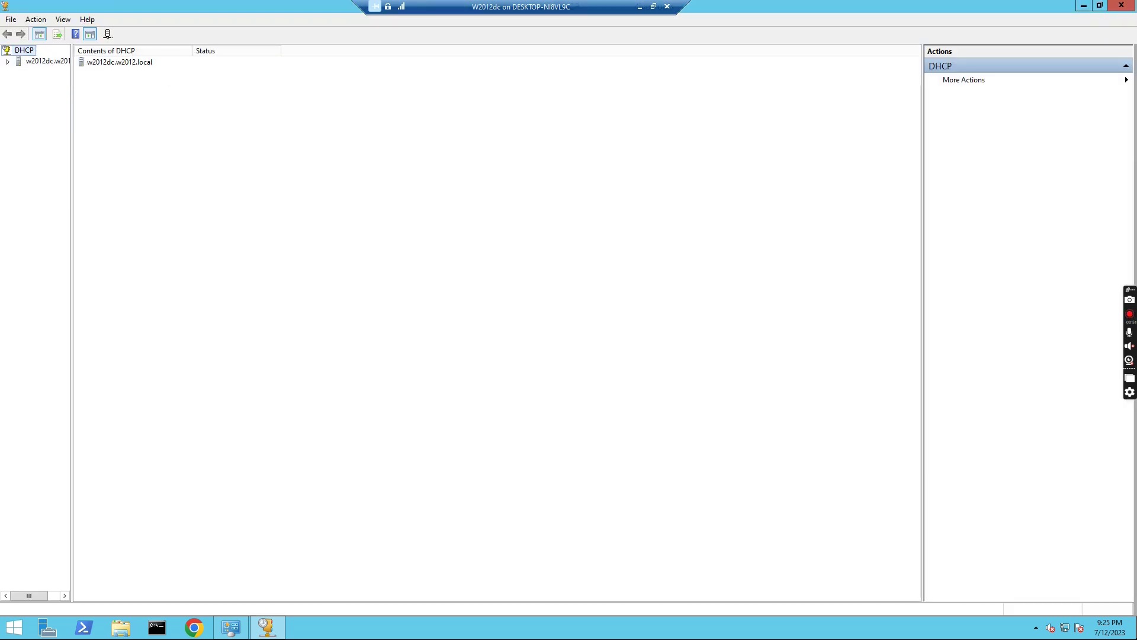
- Expand w2012dc, IPv4 and Scope [192.168.1.0], widening the tree pane
left_click(8, 62)
left_click(19, 72)
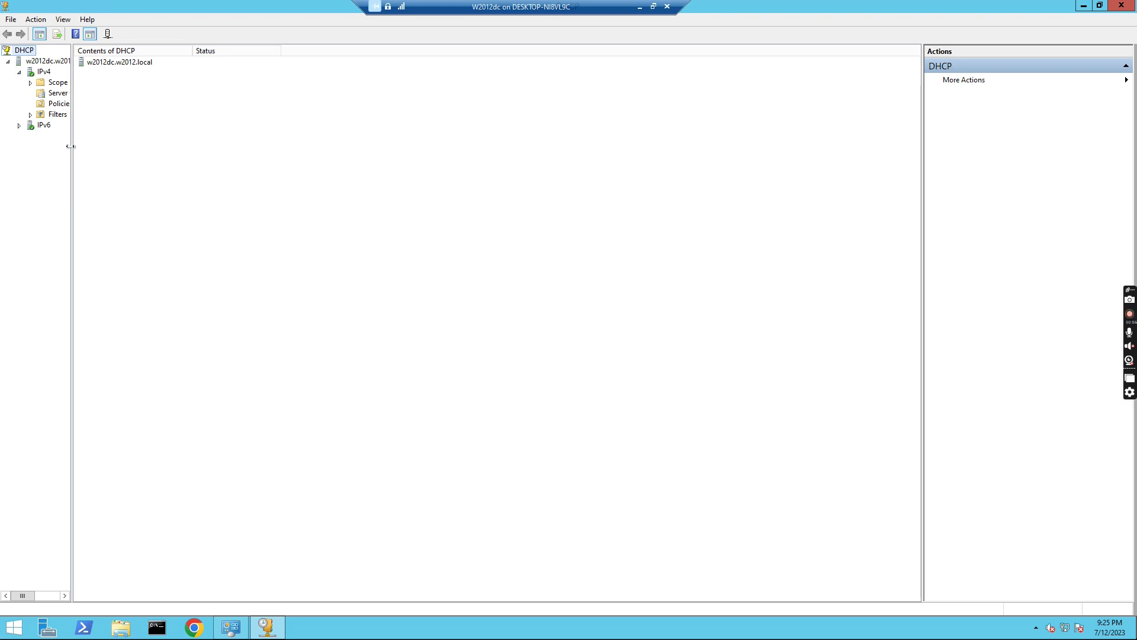
left_click_drag(71, 148, 149, 148)
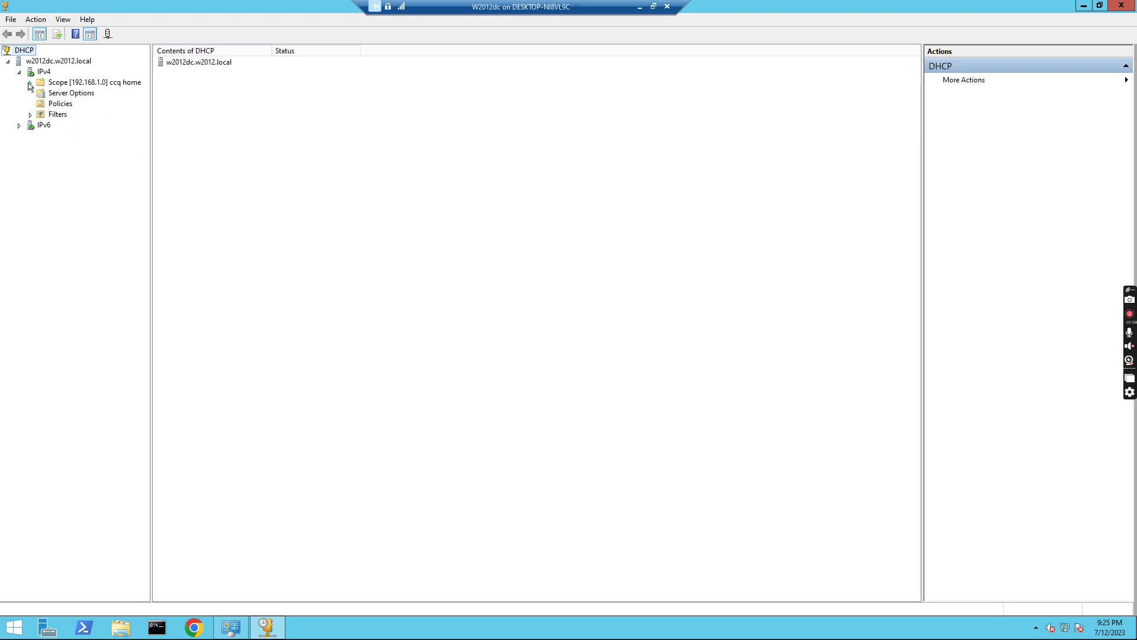
left_click(30, 84)
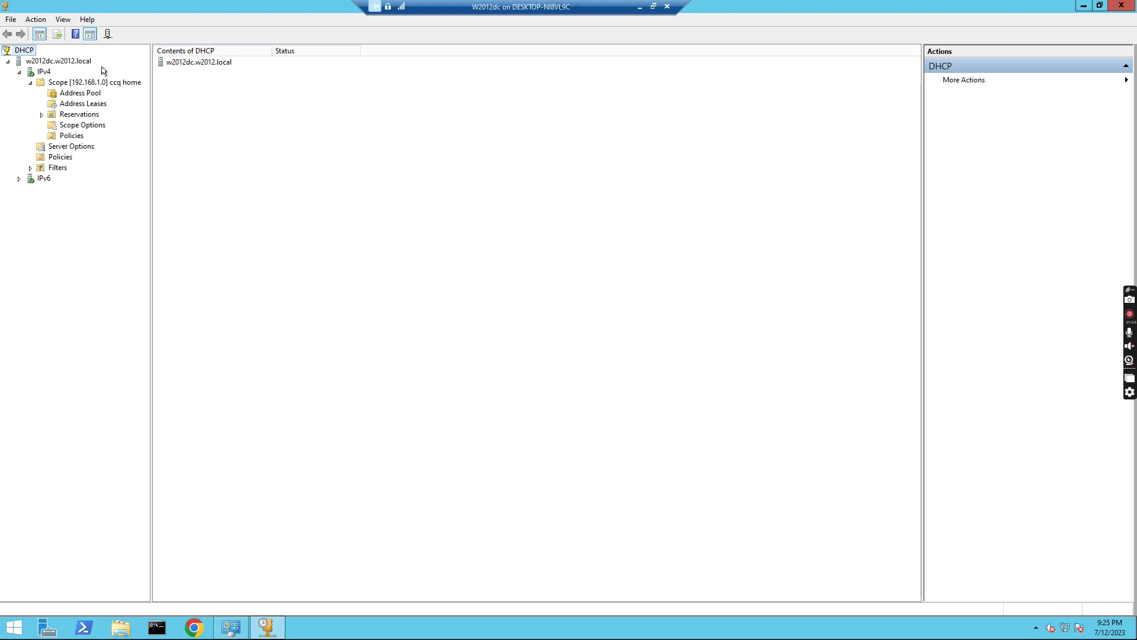
- Start a new IPv4 scope and name it 192.168.2.0
right_click(43, 73)
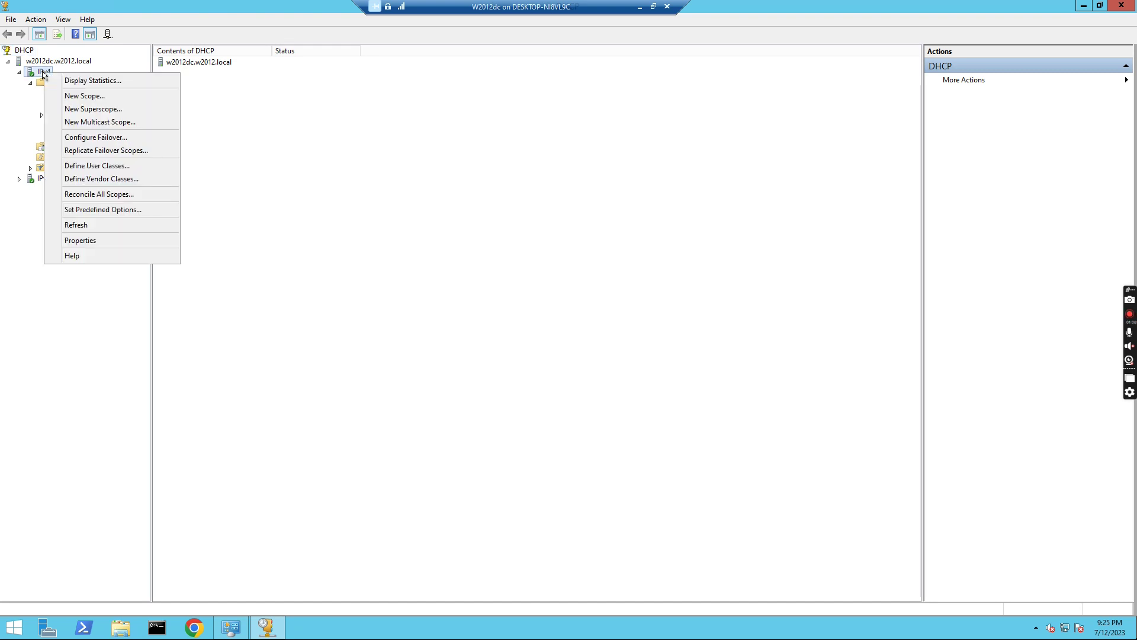
left_click(87, 96)
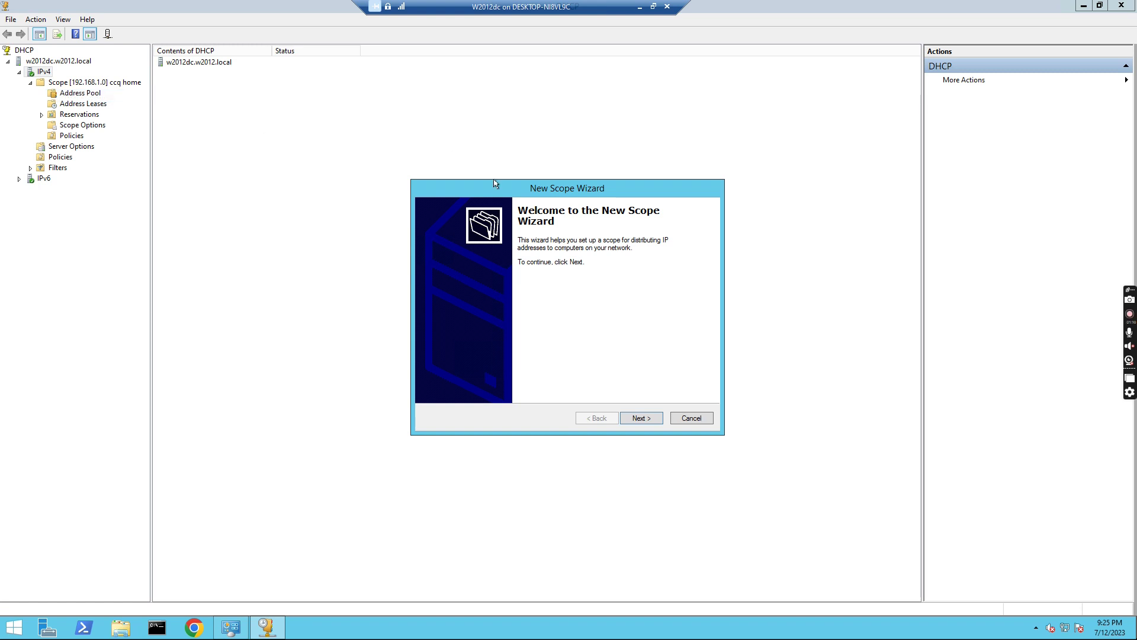
left_click(632, 415)
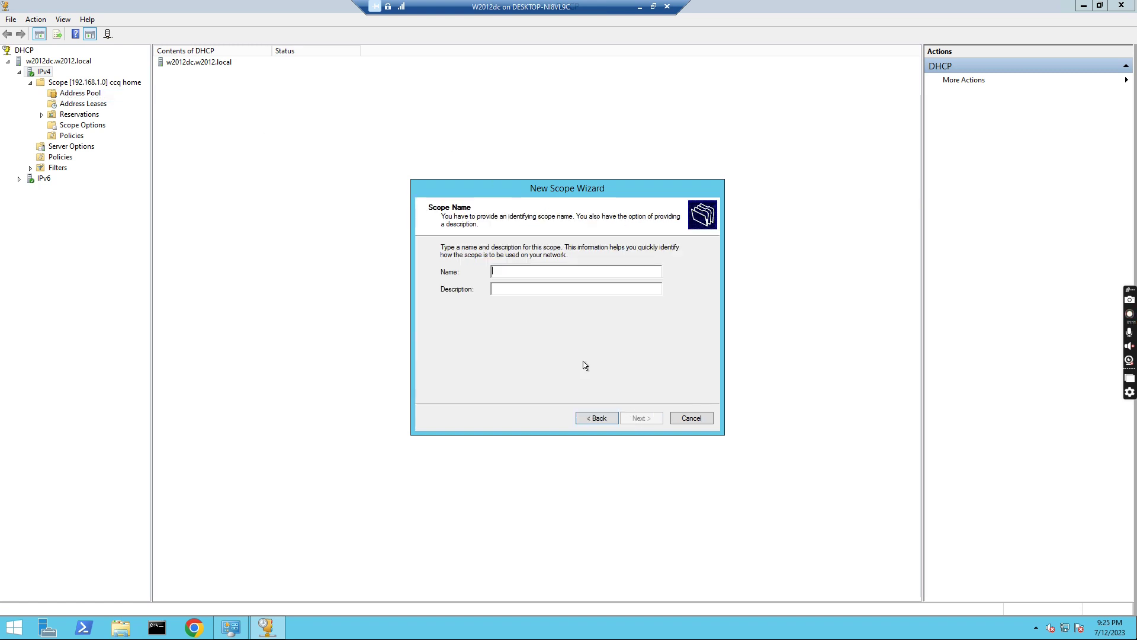
type("19")
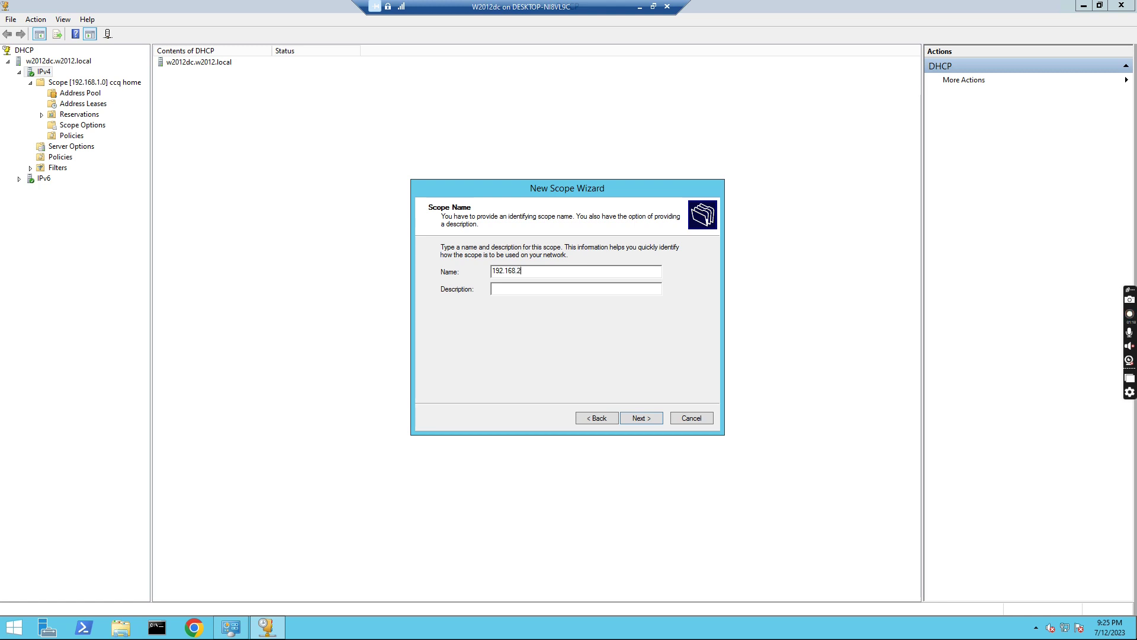
type("2.168.2.0")
left_click(642, 419)
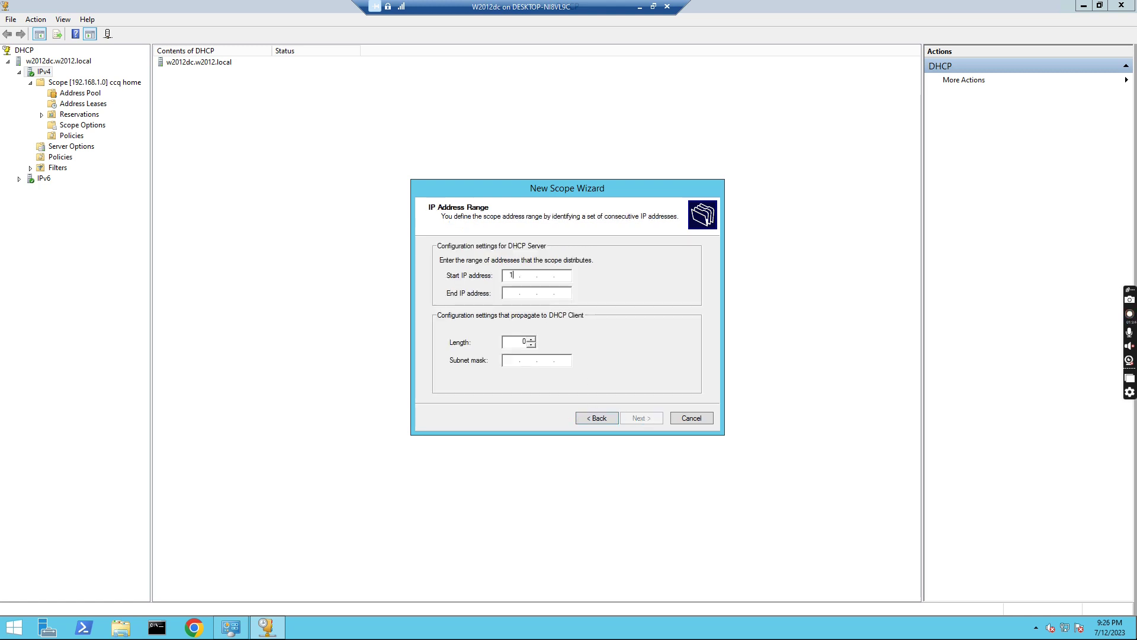
- Set the scope range 192.168.2.1–192.168.2.254 with mask 255.255.255.0
type("192")
left_click(516, 295)
type("192.")
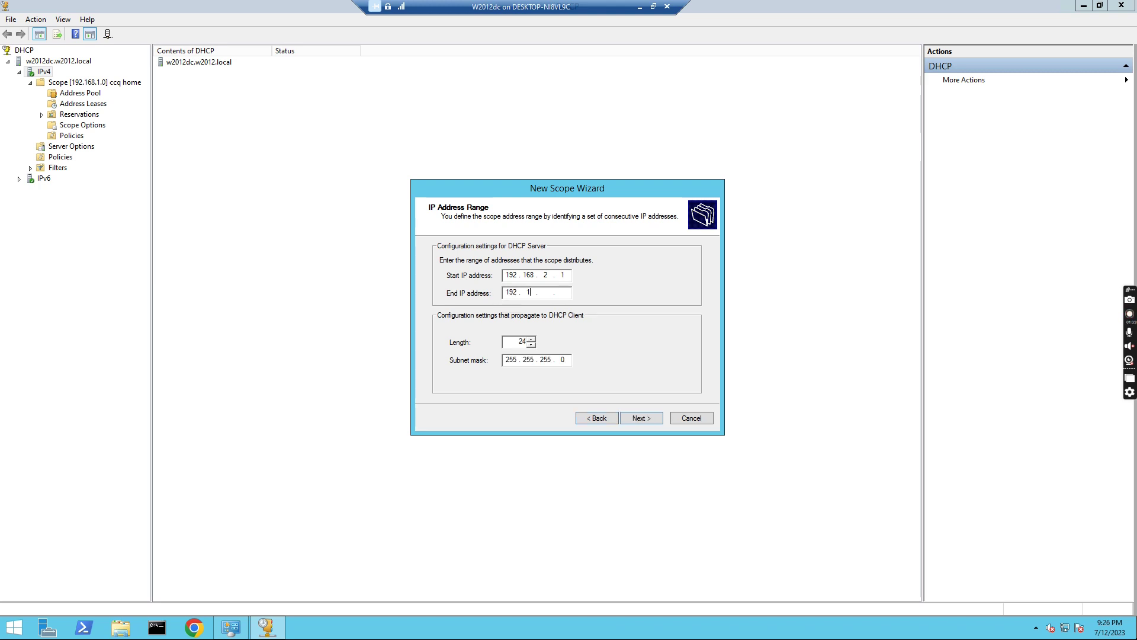
type("168.2.254")
left_click(639, 421)
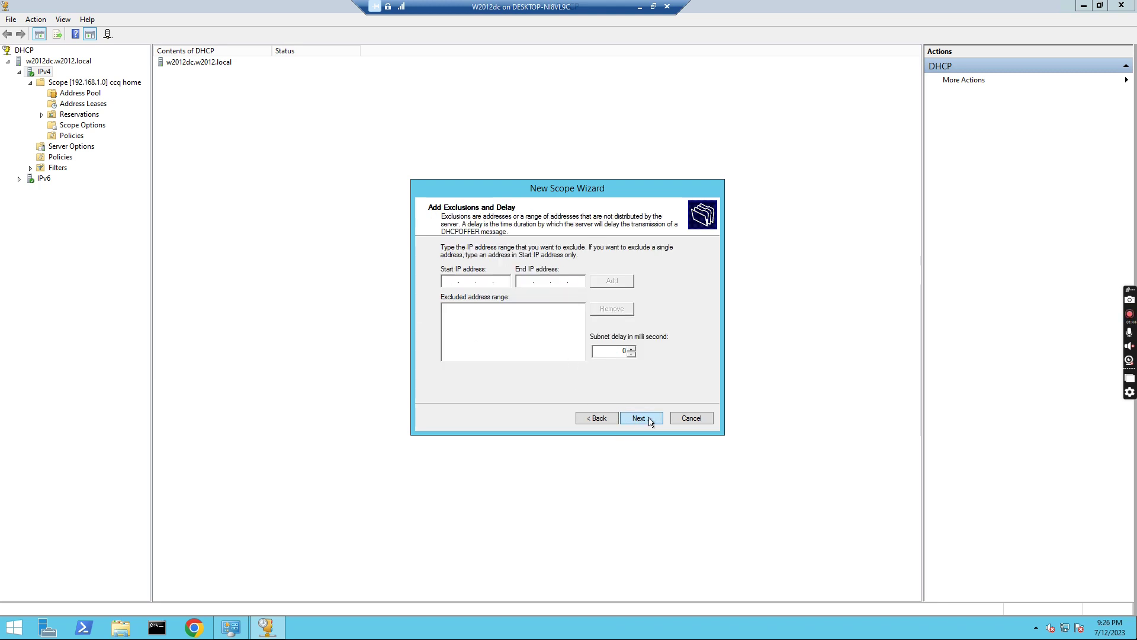
- Keep default exclusions and lease duration, and add router 192.168.2.1 as default gateway
left_click(640, 418)
left_click(650, 421)
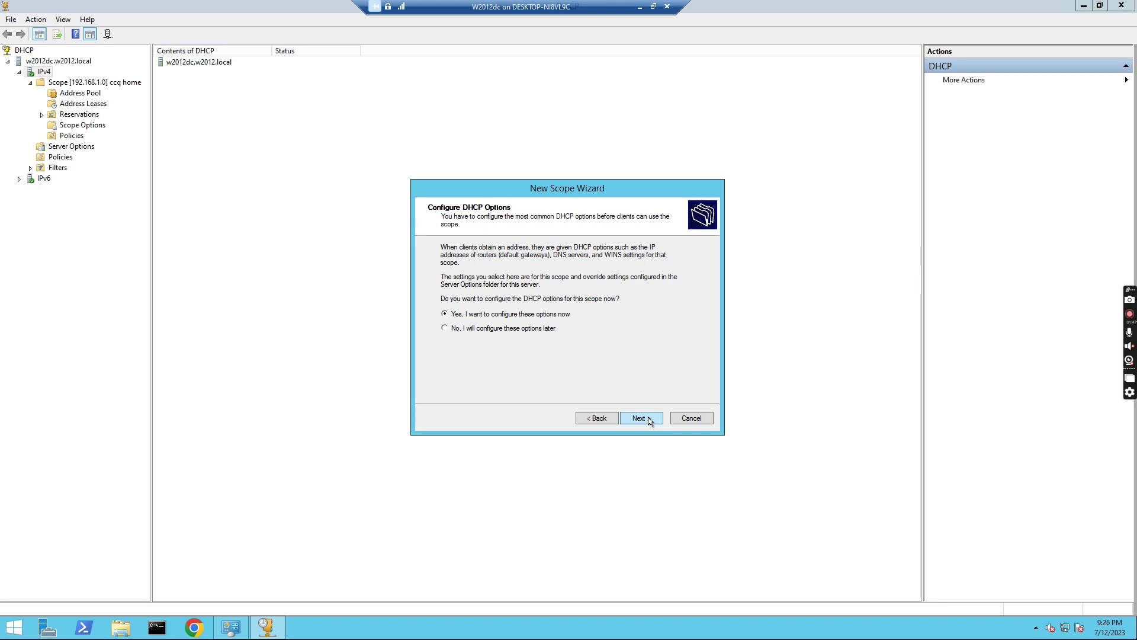
left_click(650, 421)
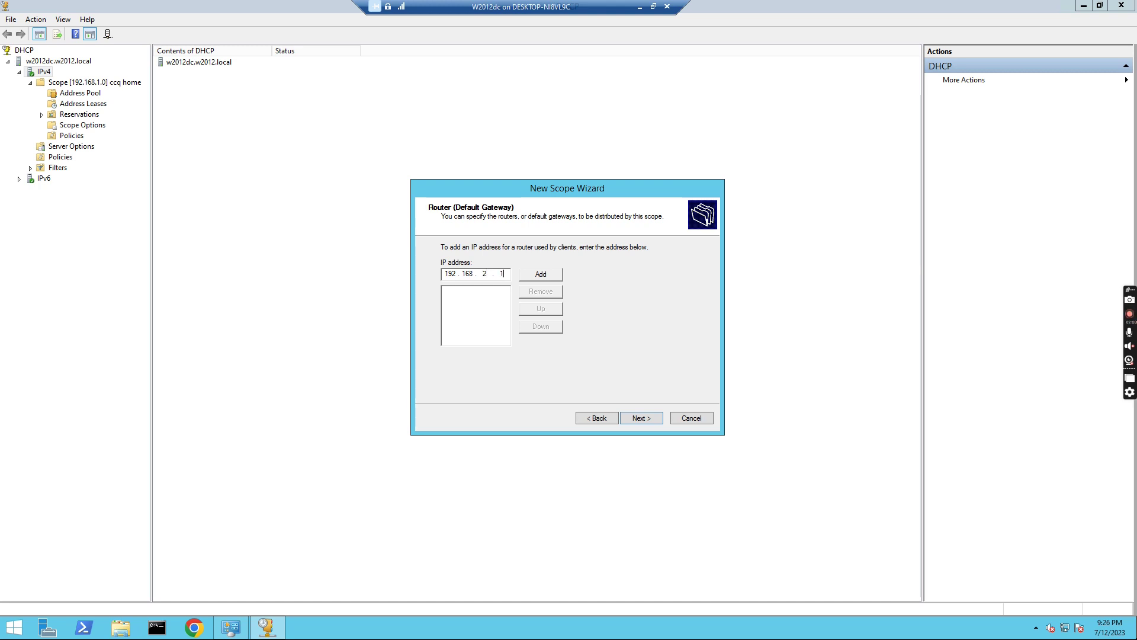
left_click(542, 275)
- Accept DNS servers 192.168.1.30 and 8.8.8.8, skip WINS, activate the scope and finish
left_click(642, 419)
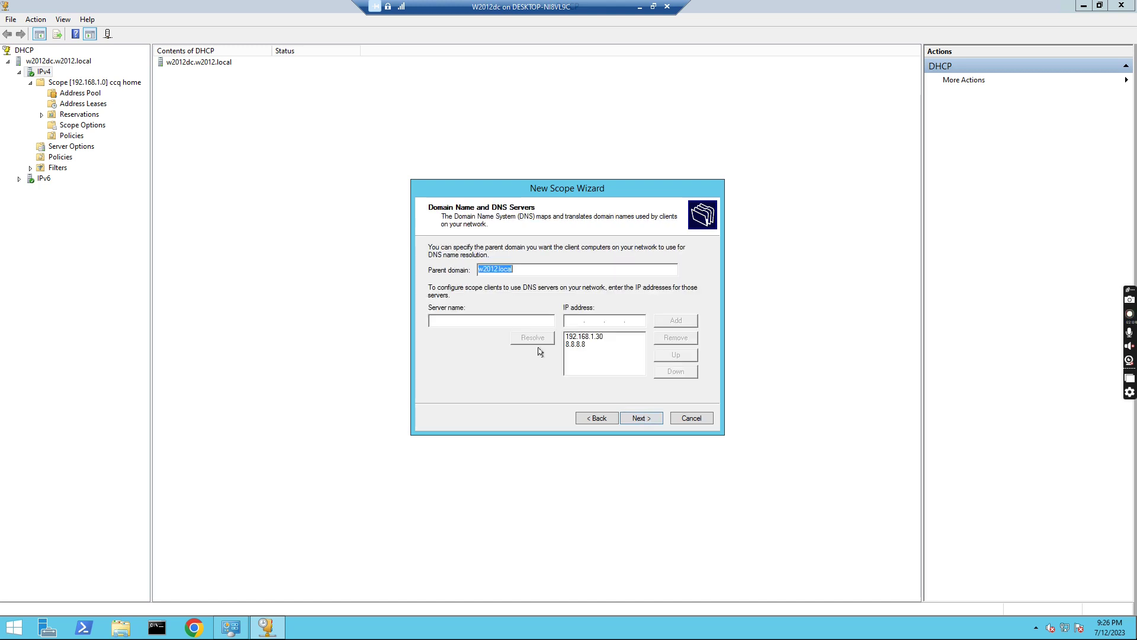
left_click(601, 336)
left_click(639, 418)
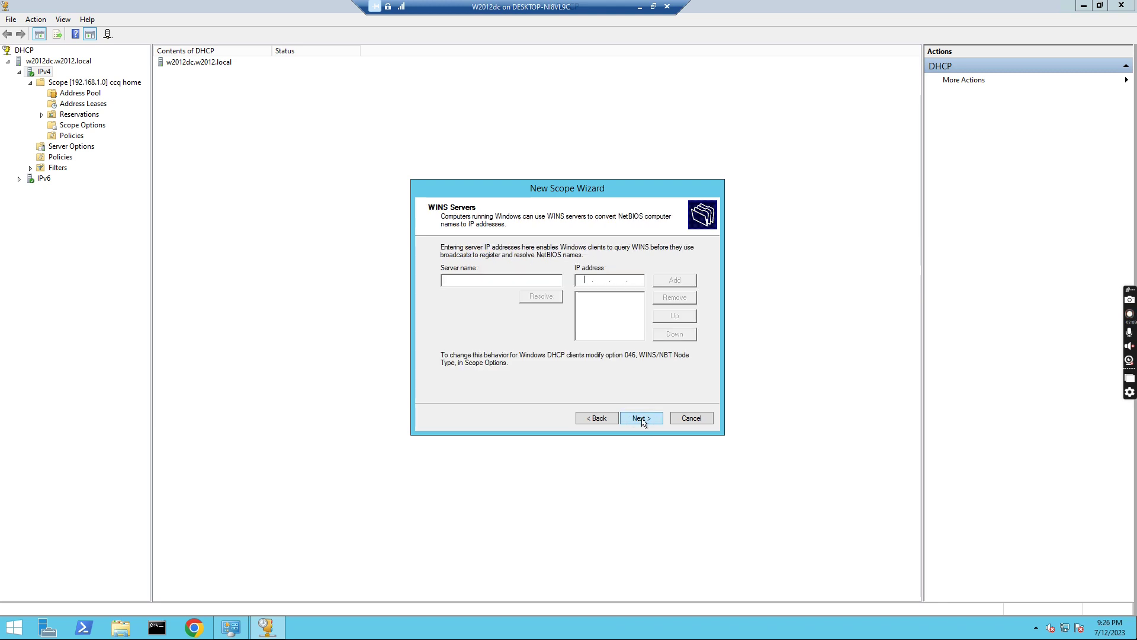
left_click(642, 421)
left_click(642, 420)
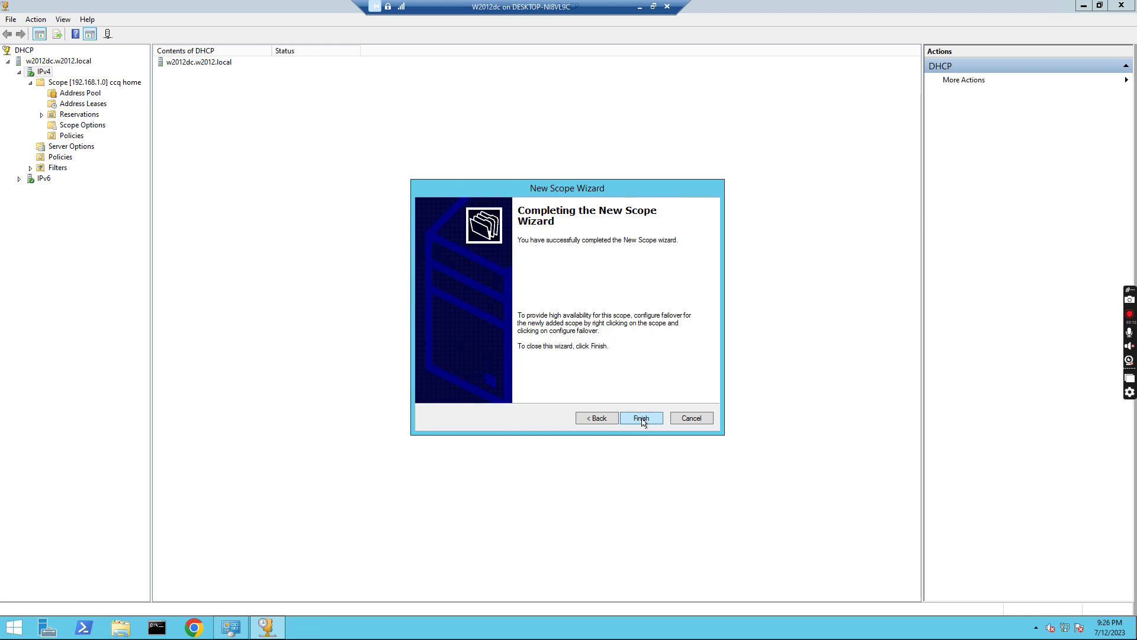
left_click(642, 419)
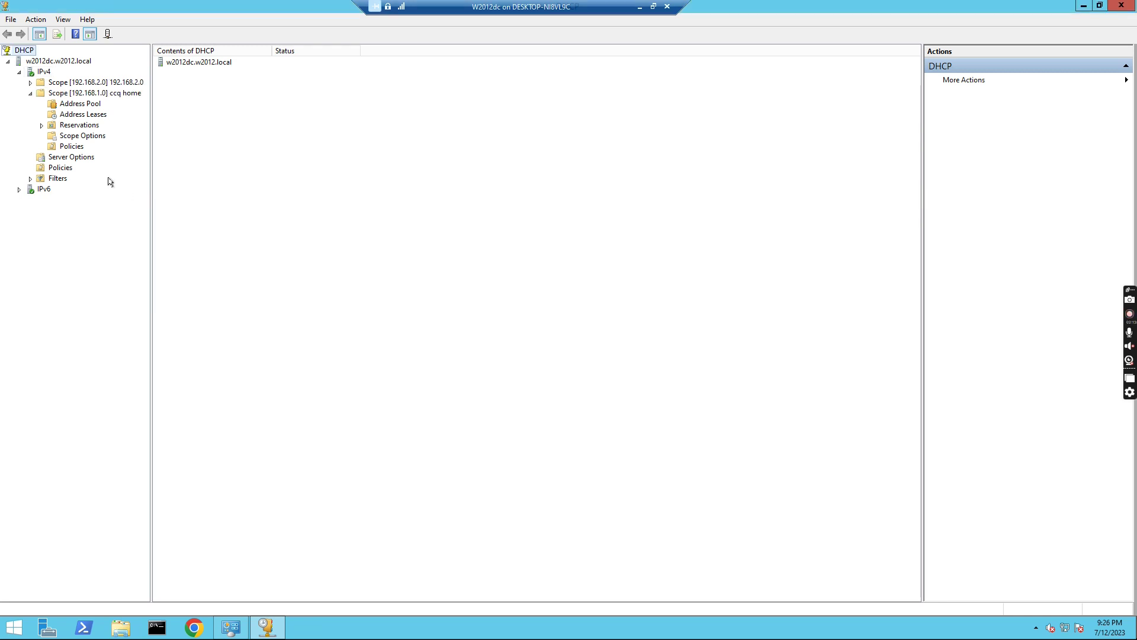
- Add test-w2012r2.w2012.local to the console from the Manage Authorized Servers list
left_click(30, 82)
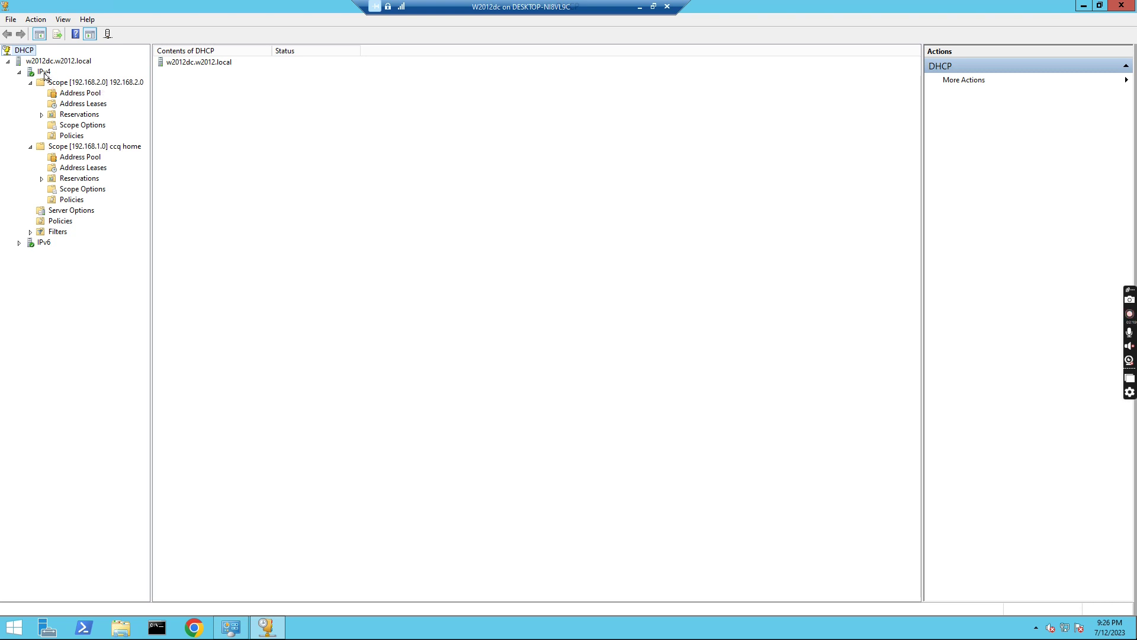
right_click(22, 52)
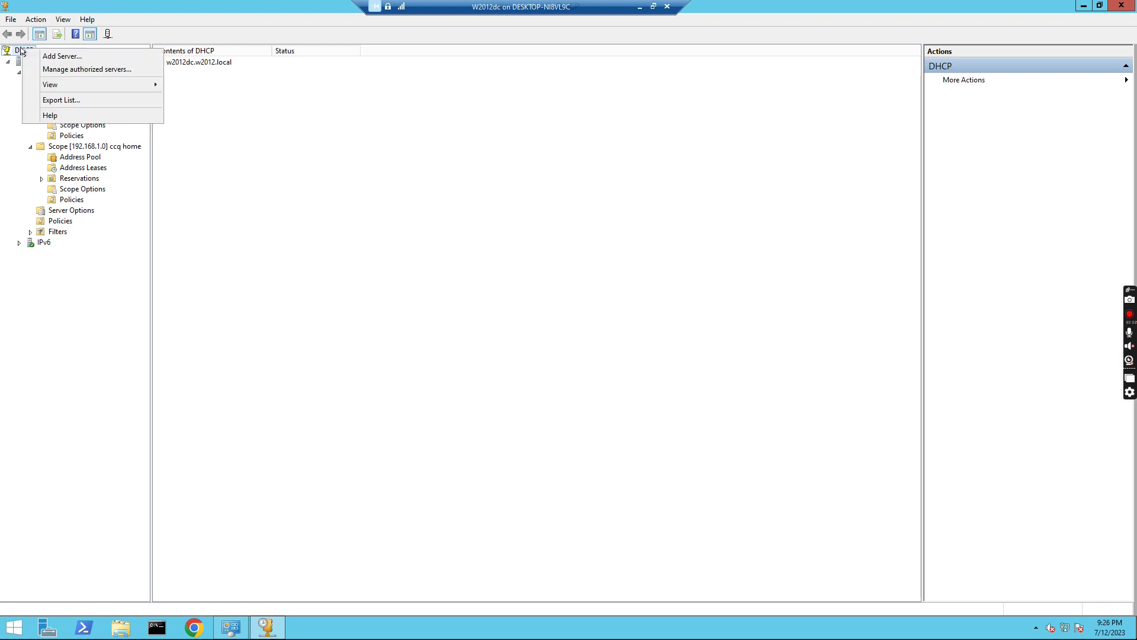
left_click(59, 70)
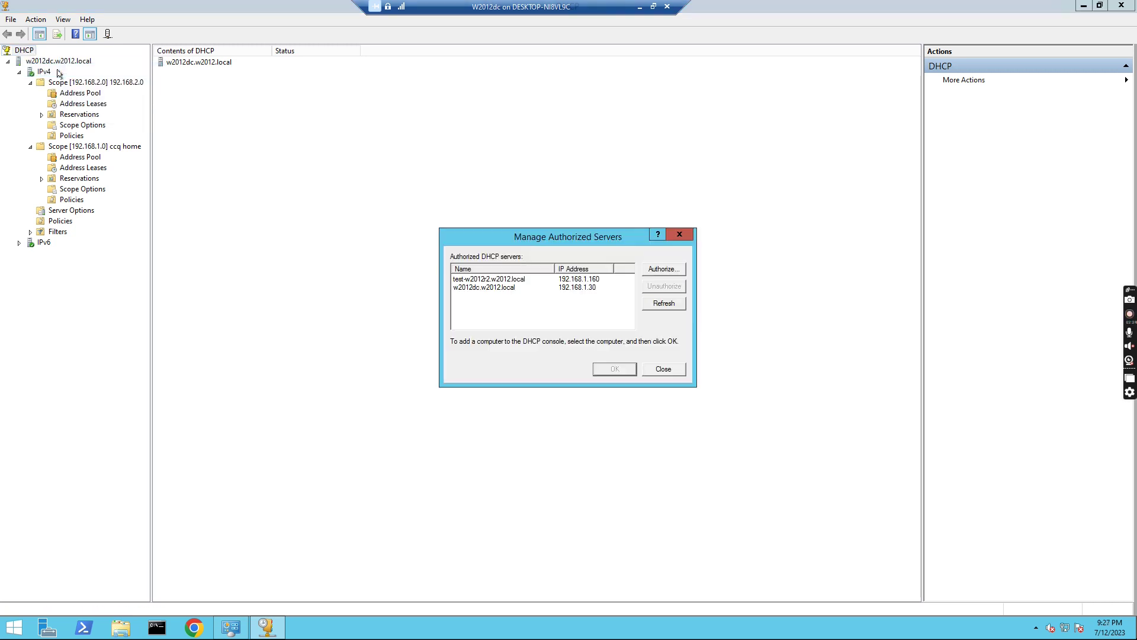
left_click(480, 282)
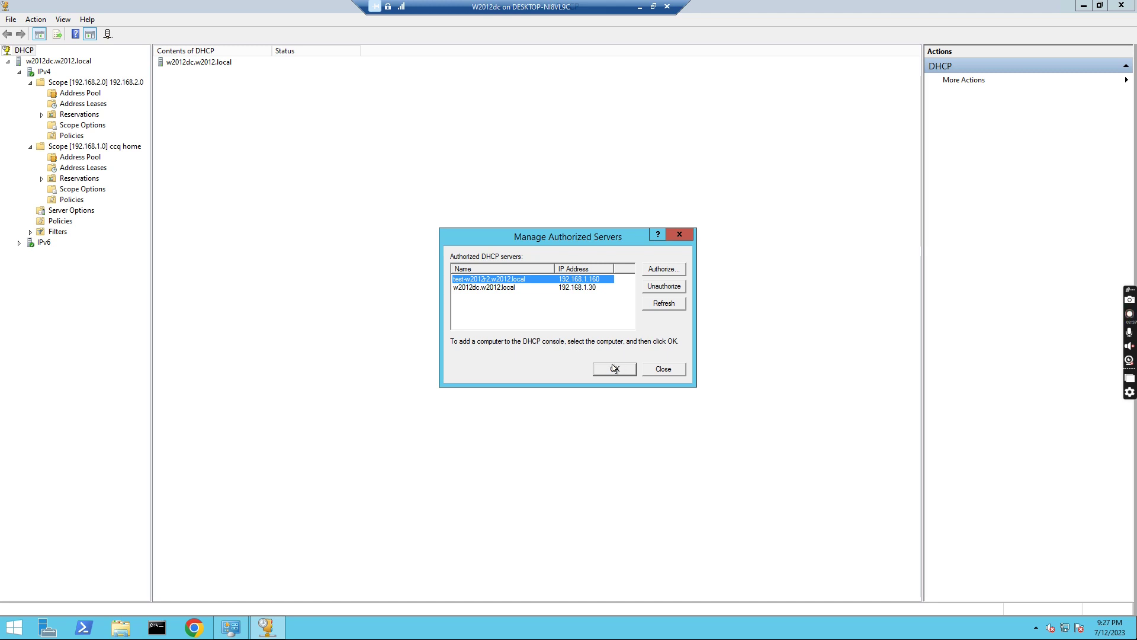
left_click(665, 269)
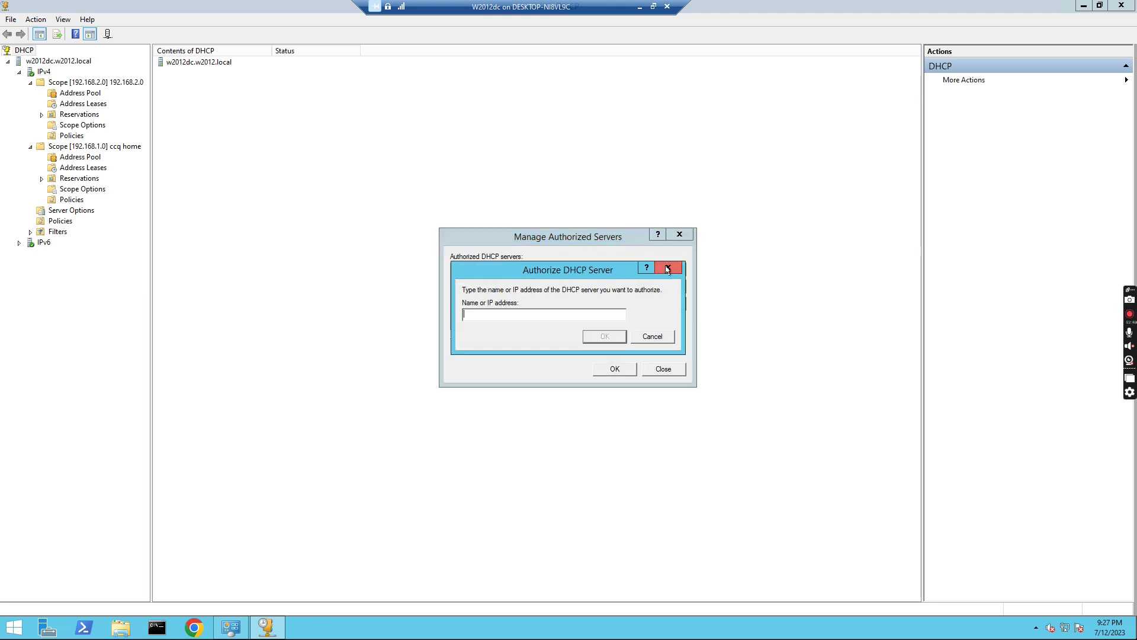
left_click(652, 337)
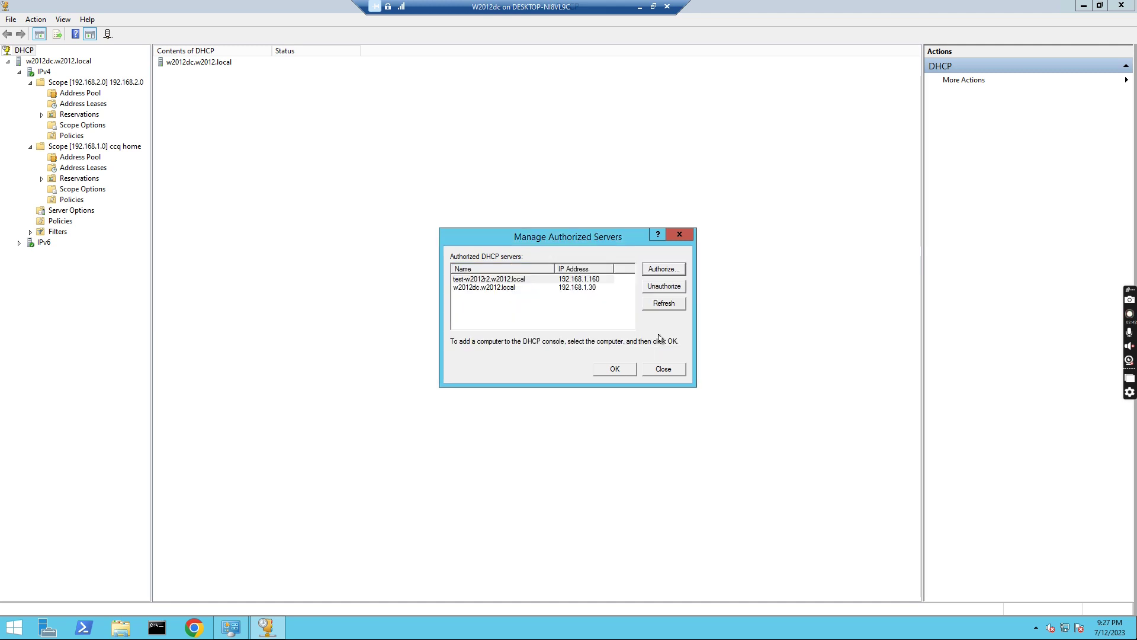
left_click(485, 280)
left_click(616, 369)
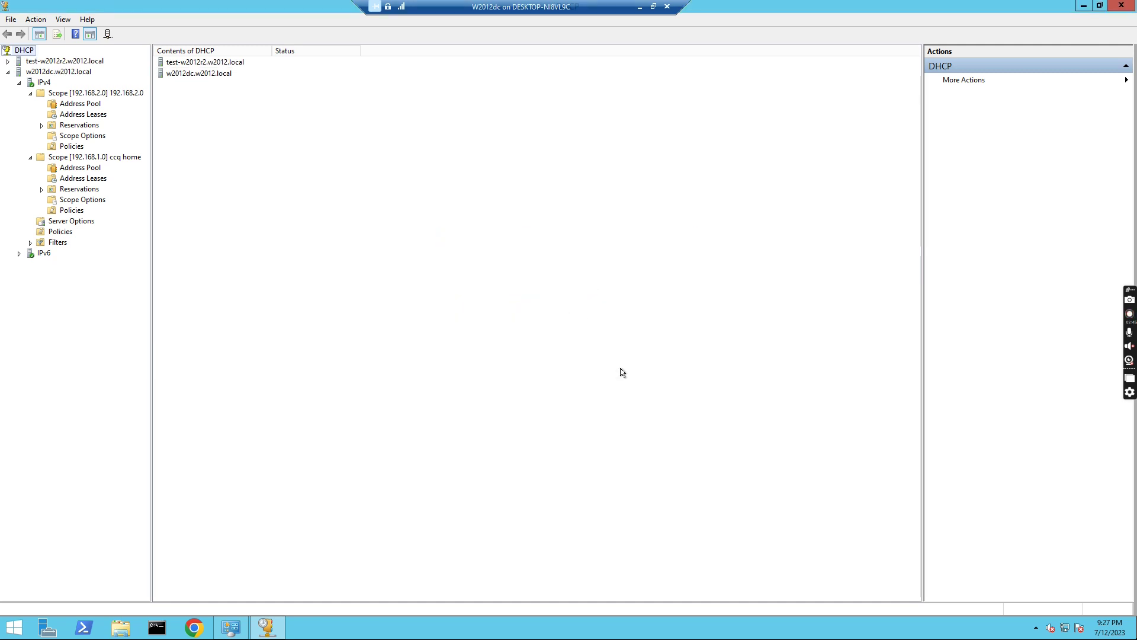
- Start the Configure Failover wizard for w2012dc's IPv4 scopes
right_click(43, 84)
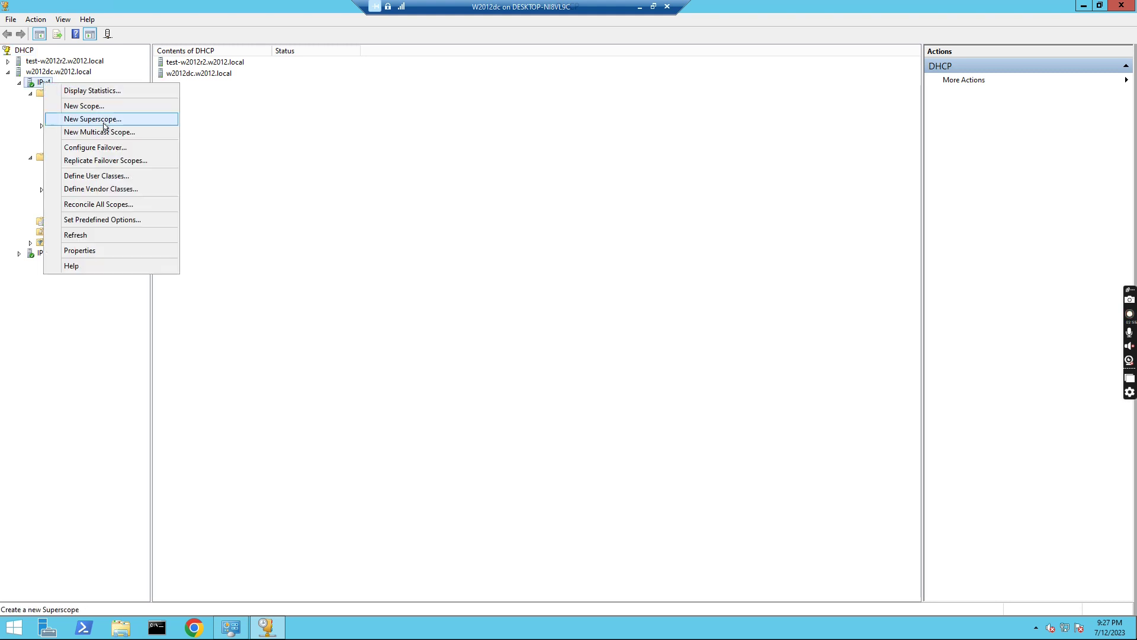
left_click(114, 151)
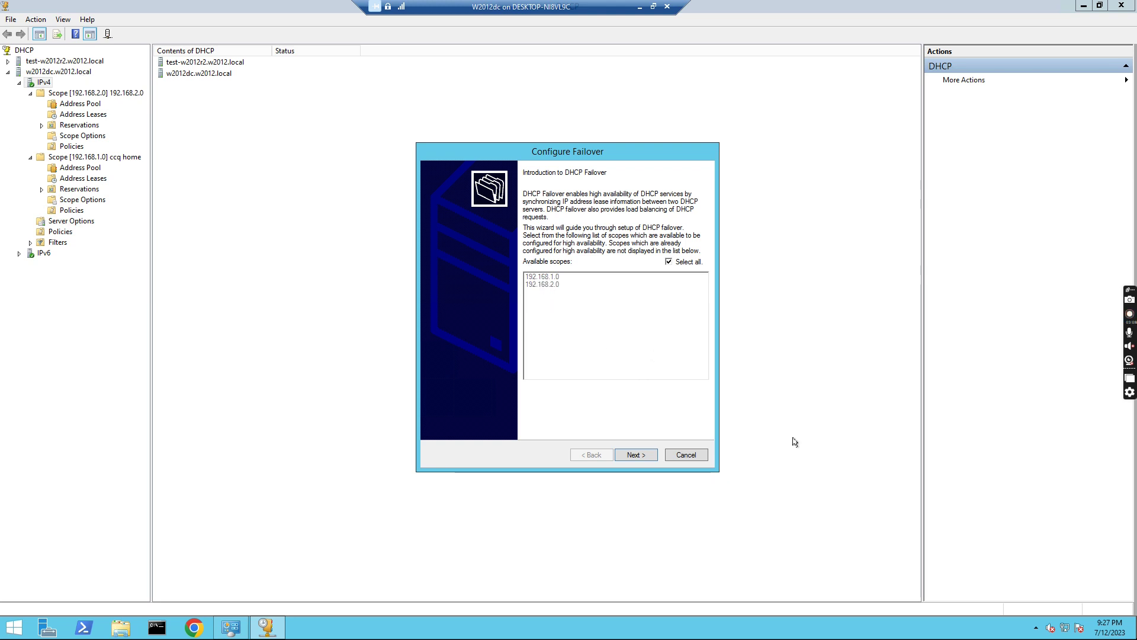
left_click(638, 455)
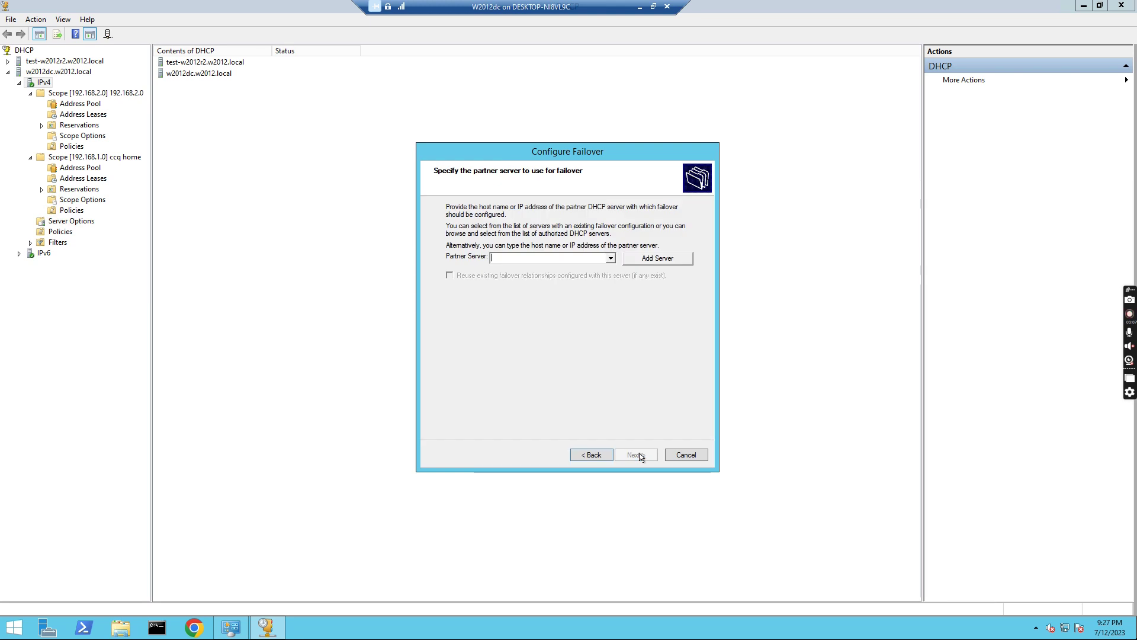
left_click(610, 260)
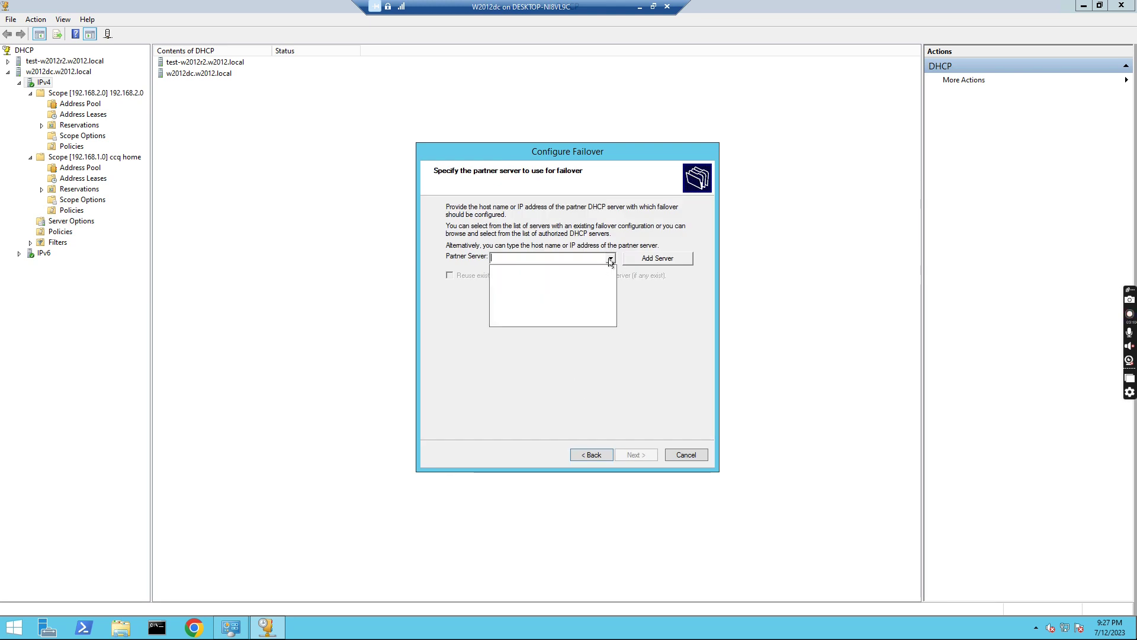
left_click(562, 262)
- Add test-w2012r2.w2012.local from the authorized servers as the failover partner
left_click(649, 260)
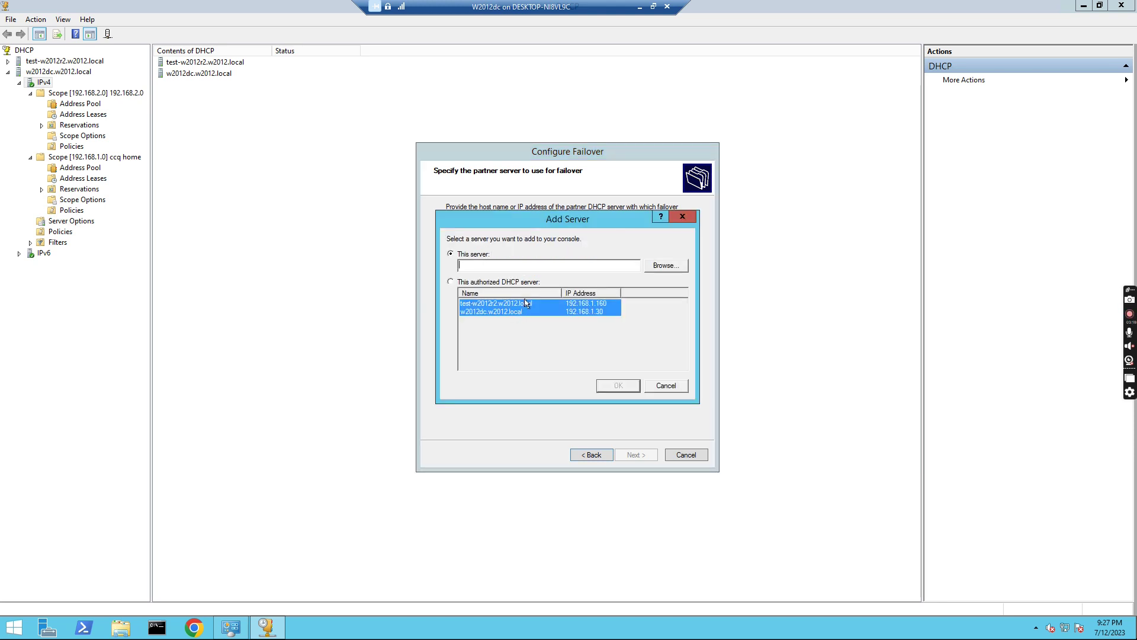
left_click(456, 285)
left_click(489, 303)
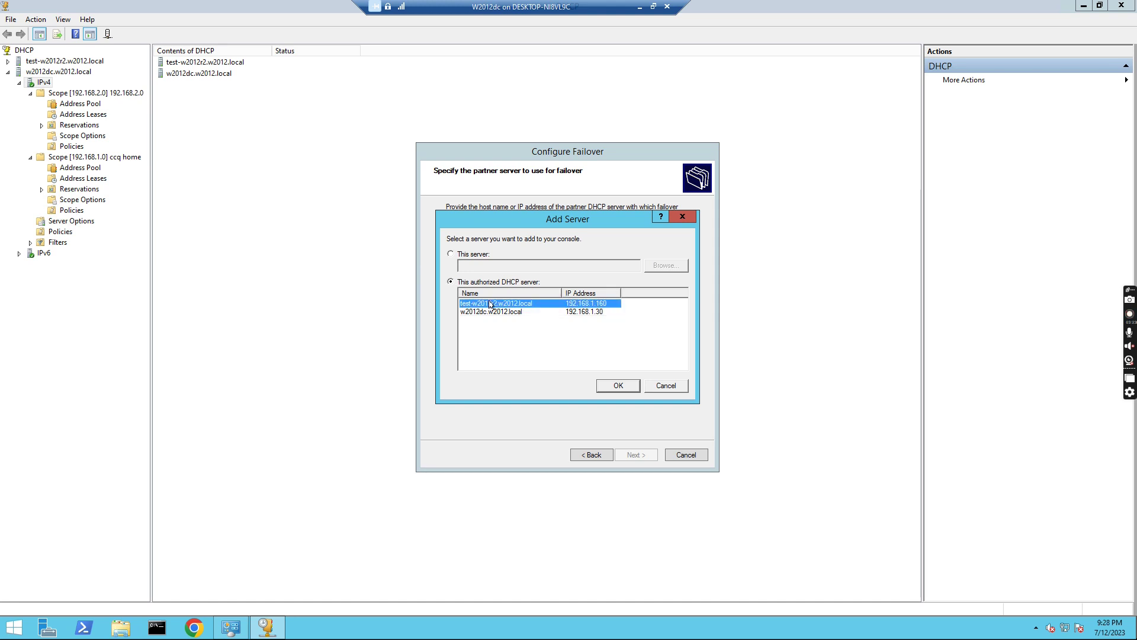
left_click(615, 386)
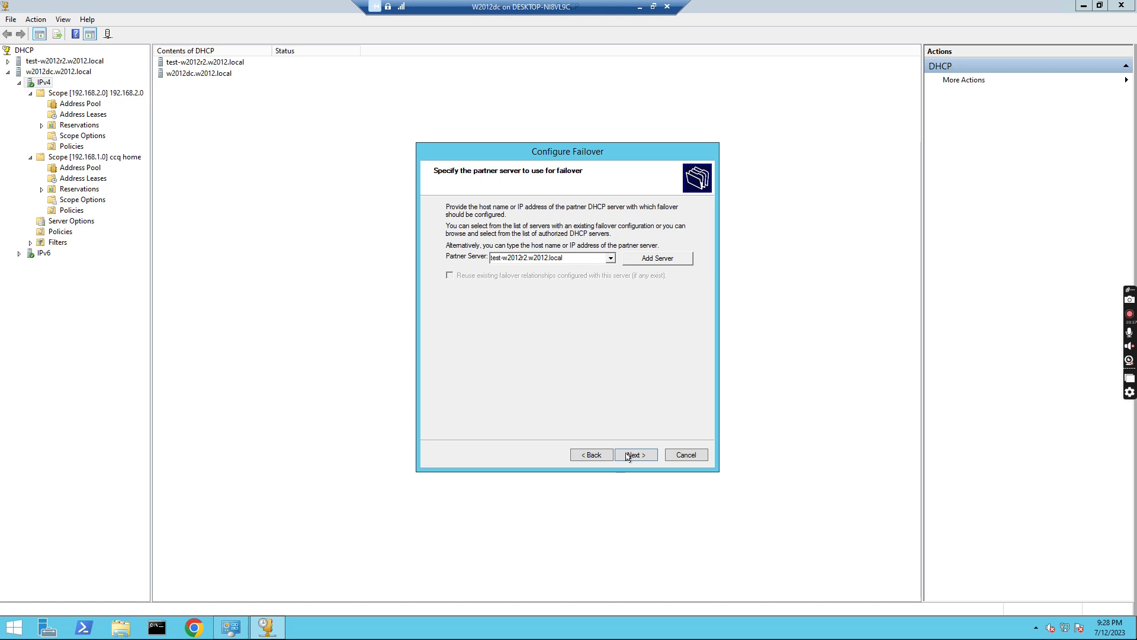
- Create the 50/50 load-balance relationship with a shared secret and apply the configuration
left_click(633, 455)
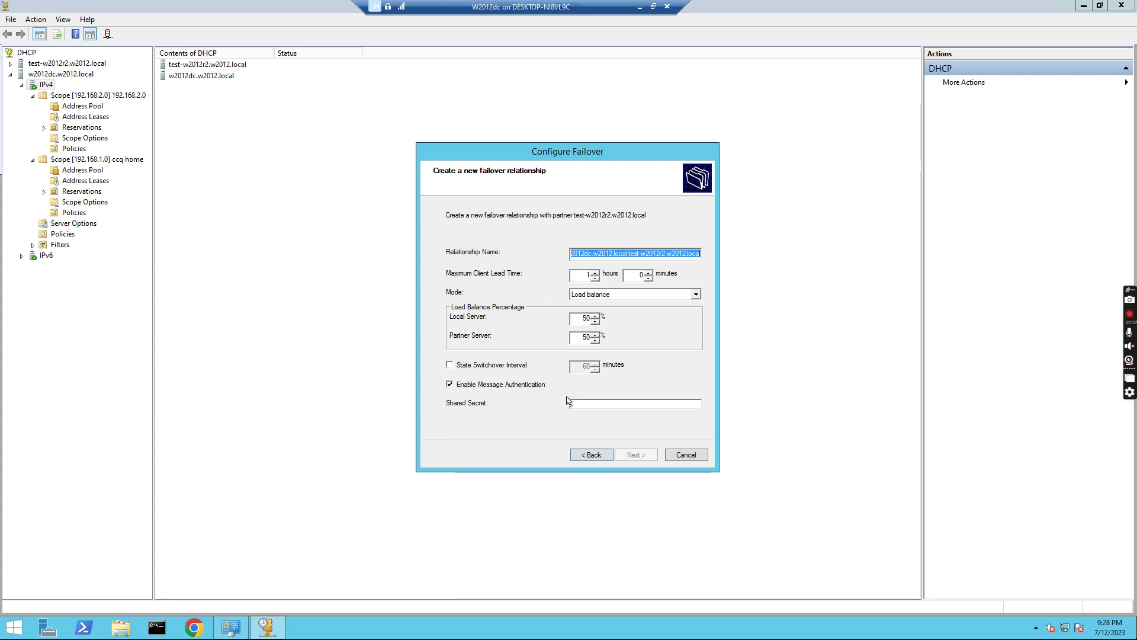
left_click(580, 404)
type("P")
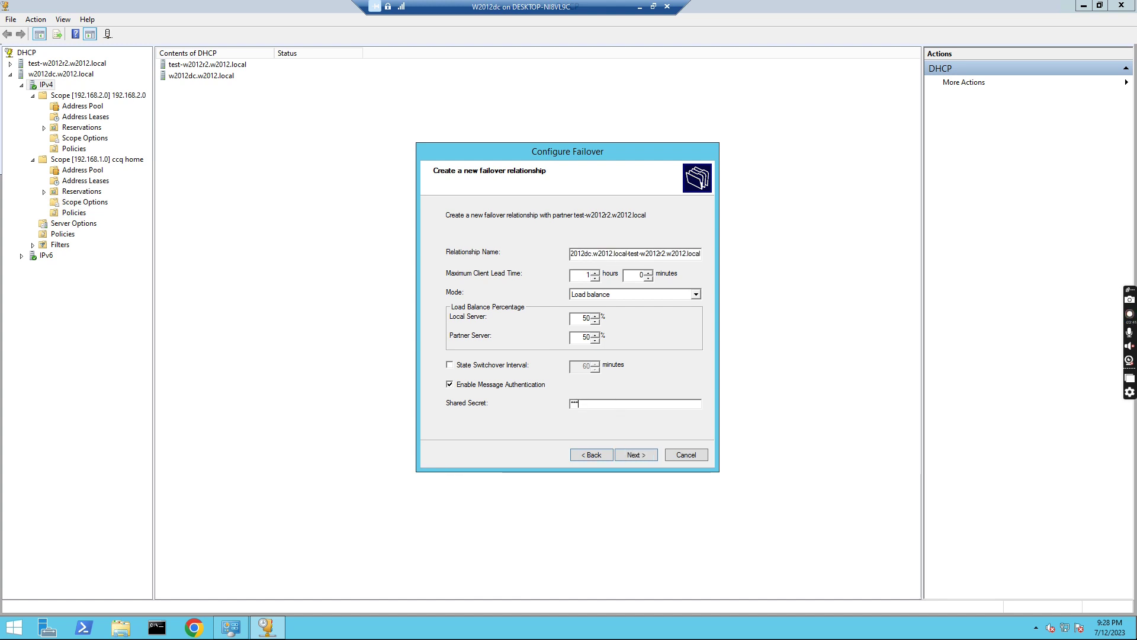
type("assword")
left_click(634, 455)
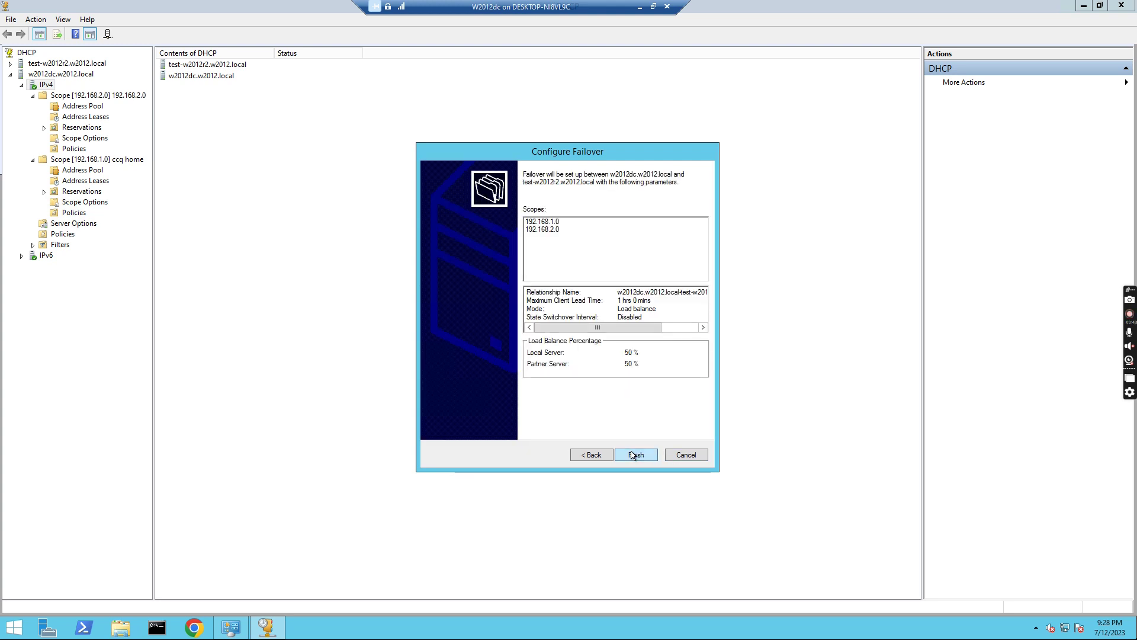
left_click(633, 455)
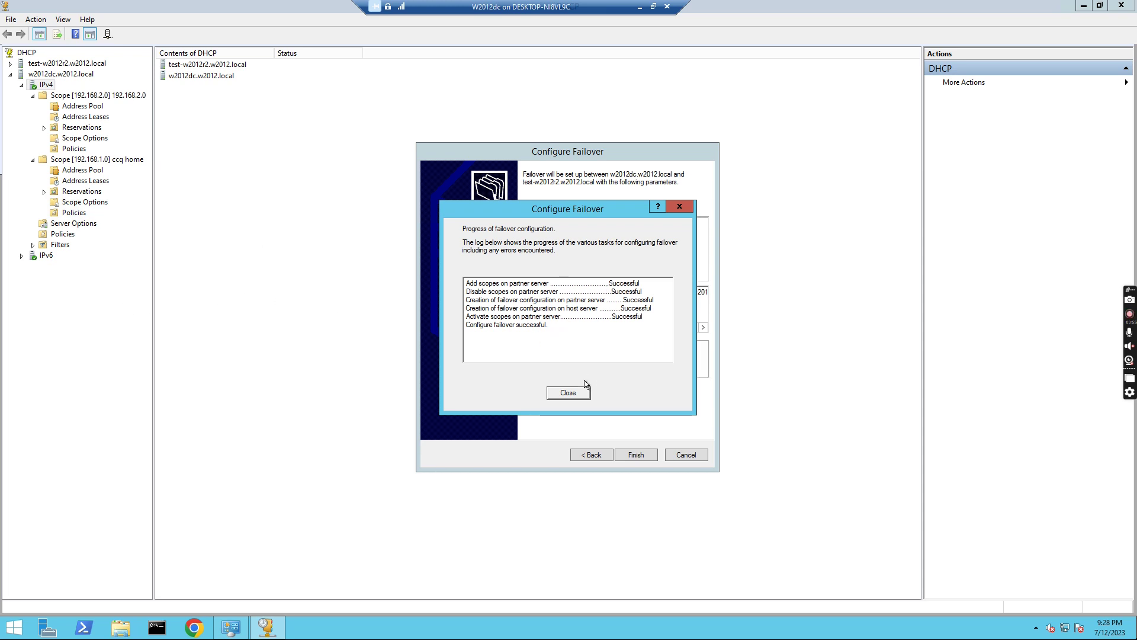
- Close the wizard and expand test-w2012r2's IPv4 node and 192.168.1.0 ccq home scope
left_click(568, 393)
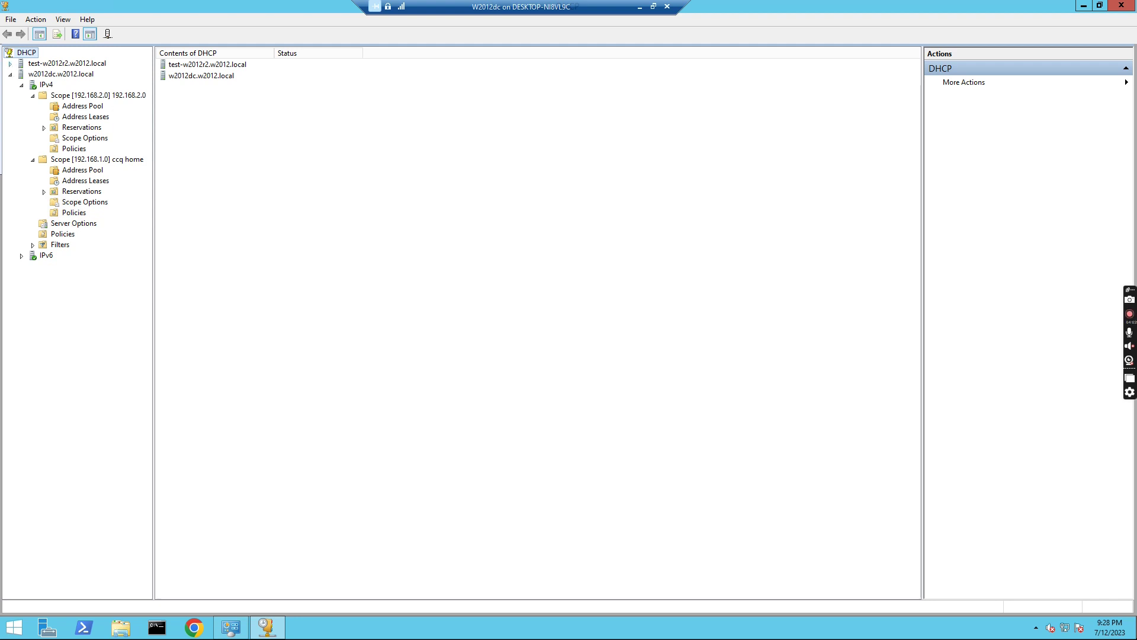
left_click(9, 64)
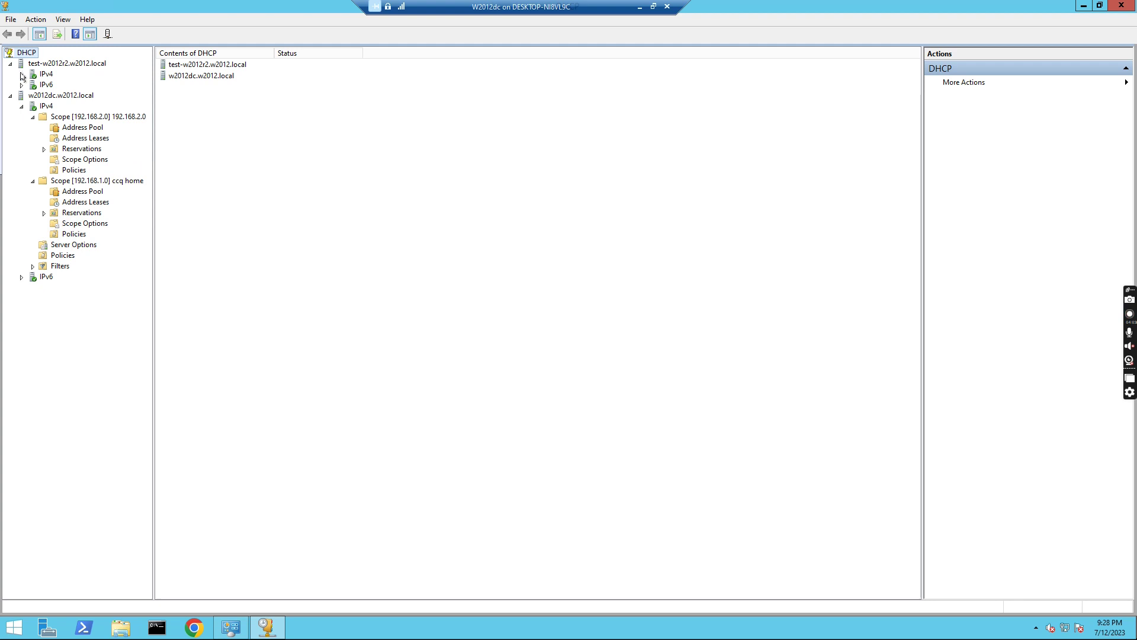
left_click(22, 74)
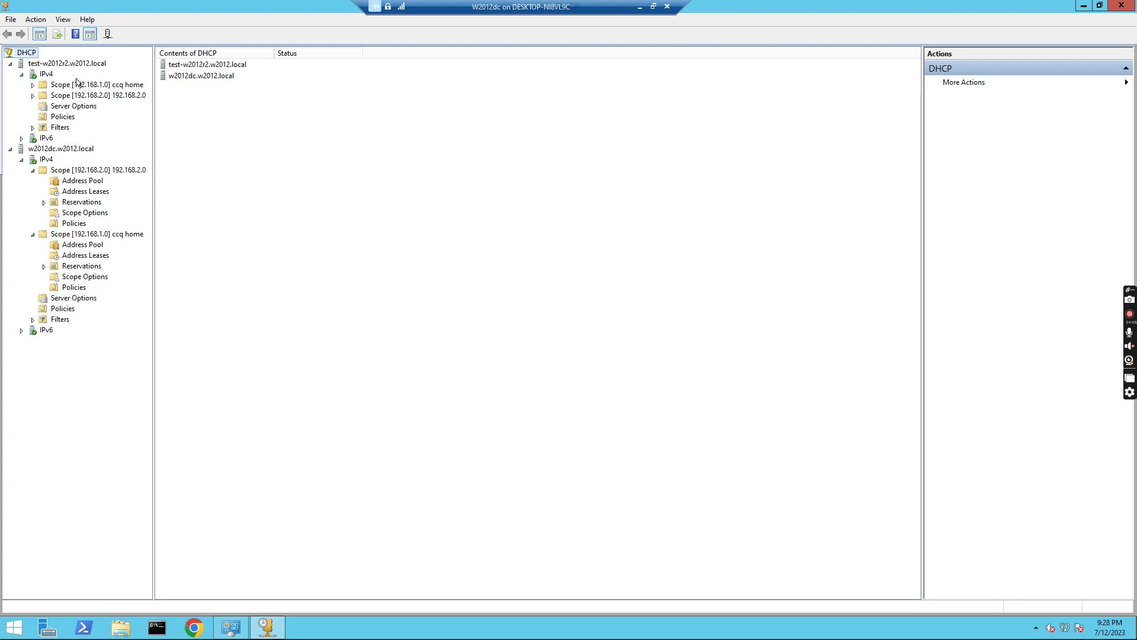
left_click(32, 86)
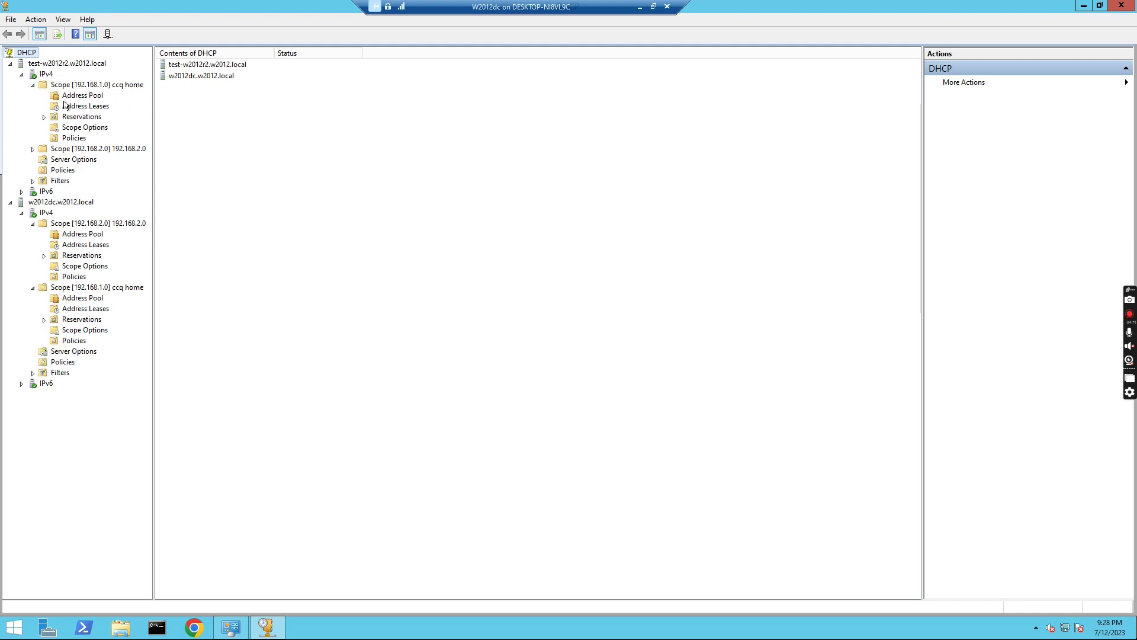
- Open w2012dc's IPv4 Properties on the Failover tab to view the relationship with test-w2012r2
right_click(48, 216)
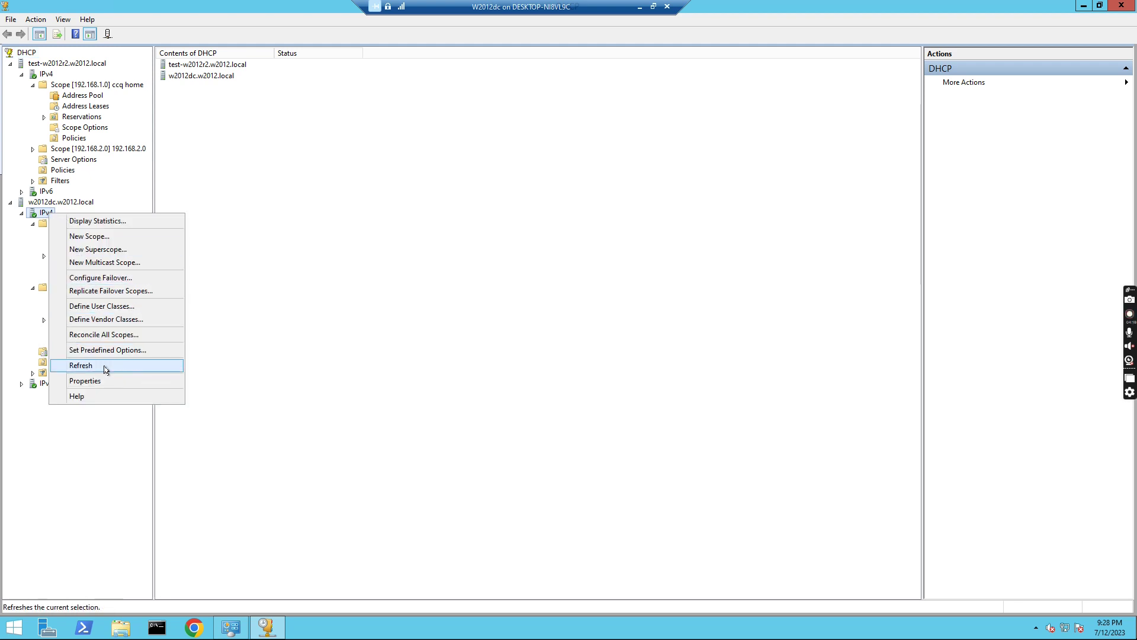
left_click(94, 383)
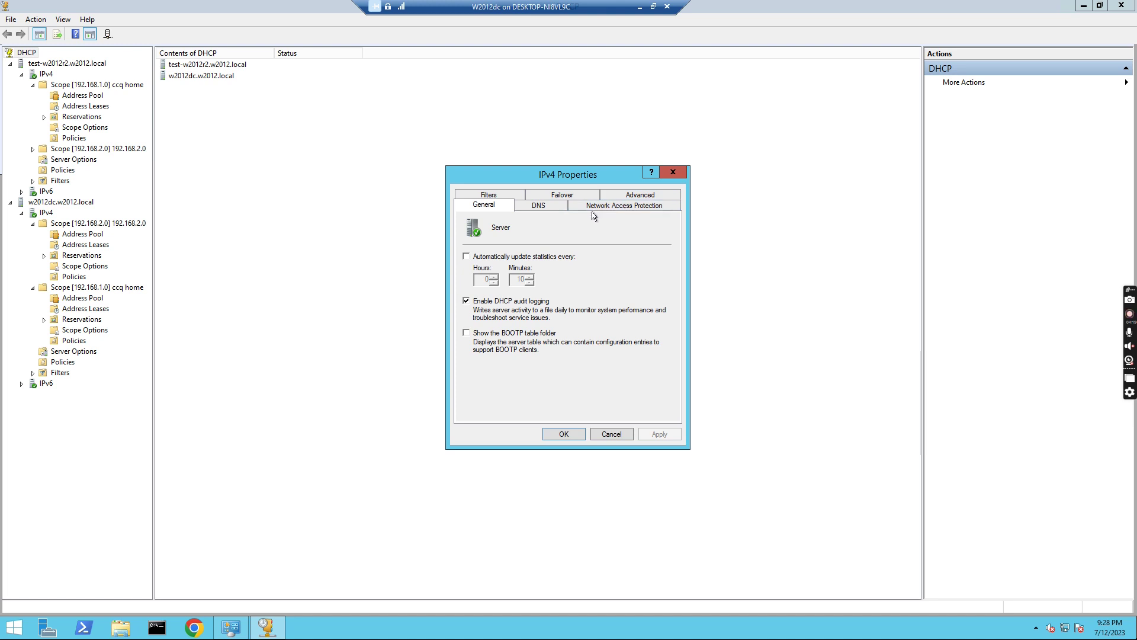
left_click(570, 196)
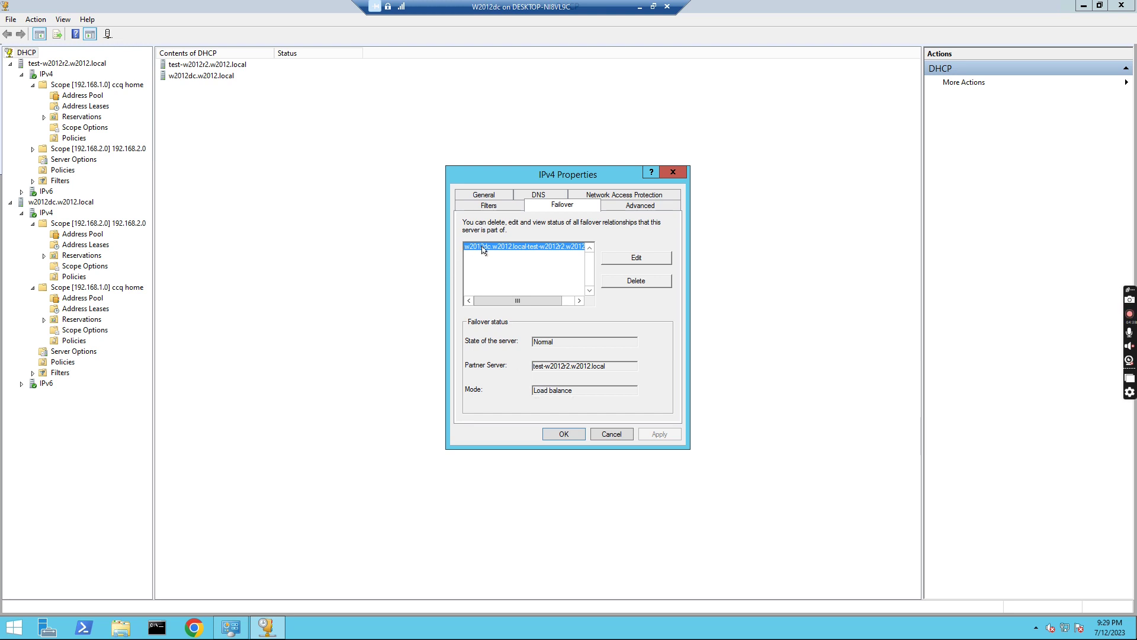
- Edit the relationship, toggling to hot standby and back to 50/50 load balance, and confirm
left_click(644, 259)
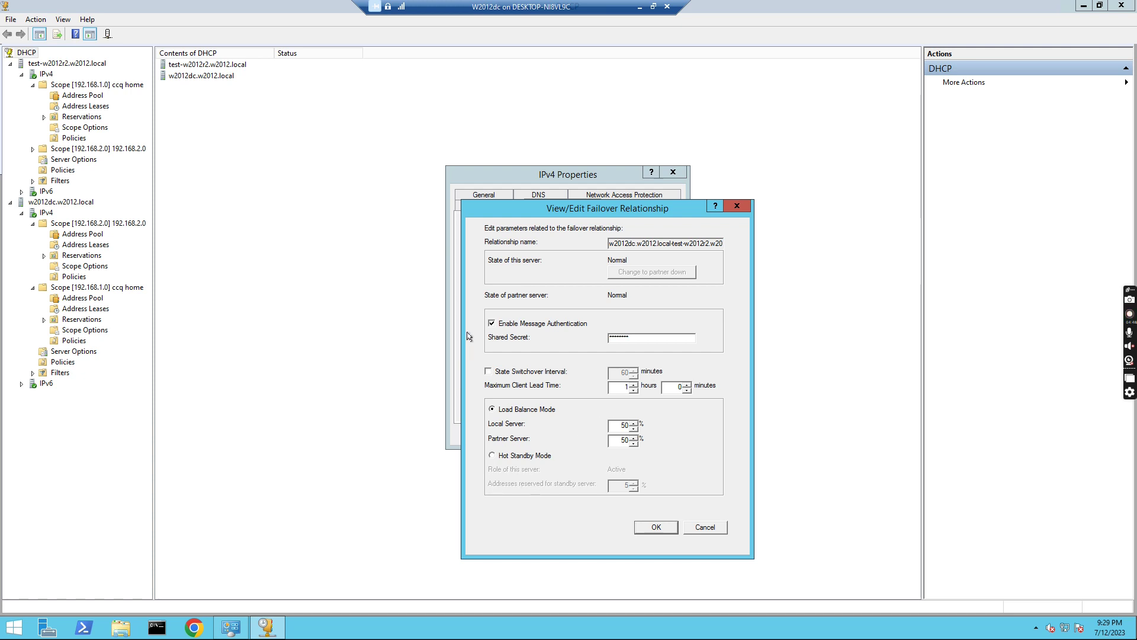
left_click(493, 455)
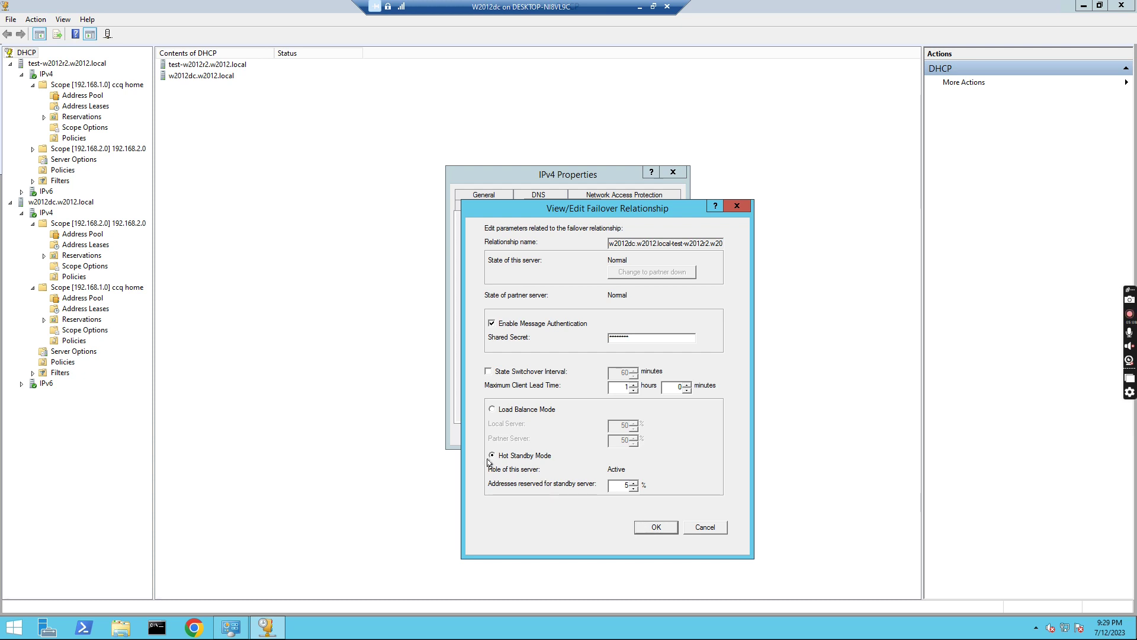
left_click(496, 413)
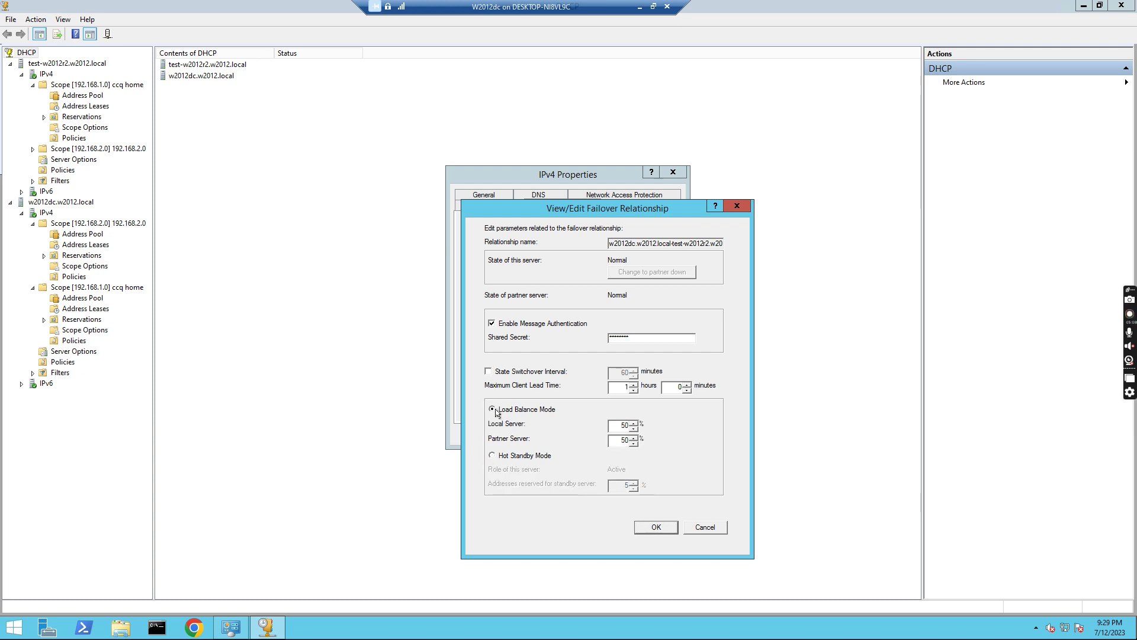
left_click(656, 527)
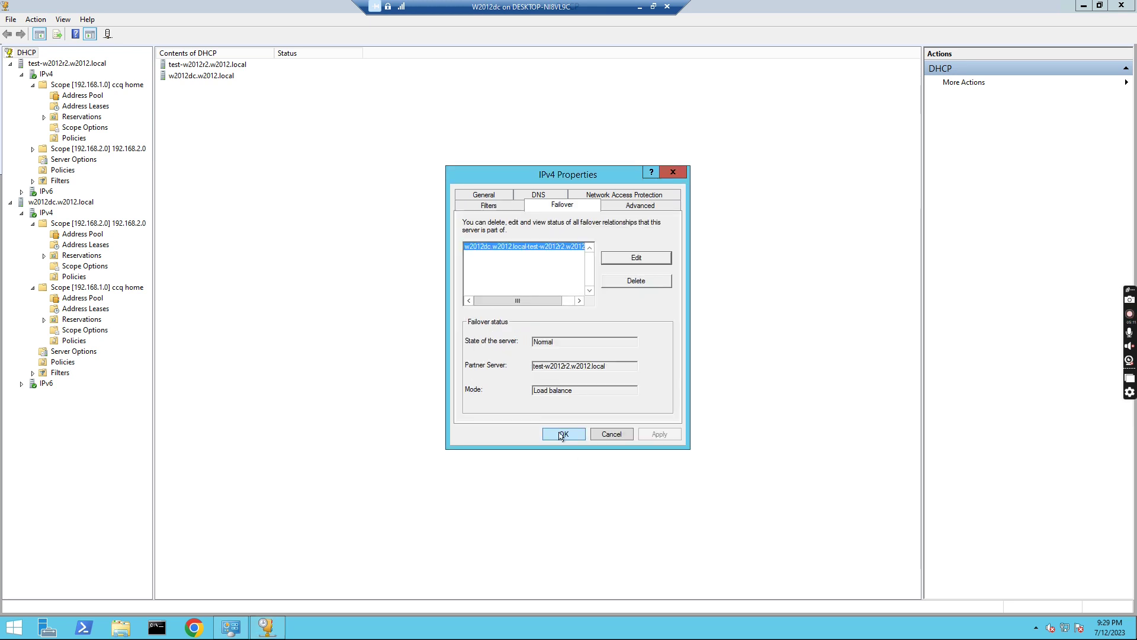
- Compare the 192.168.1.0 address leases on both servers, then select w2012dc's Scope [192.168.2.0]
left_click(561, 435)
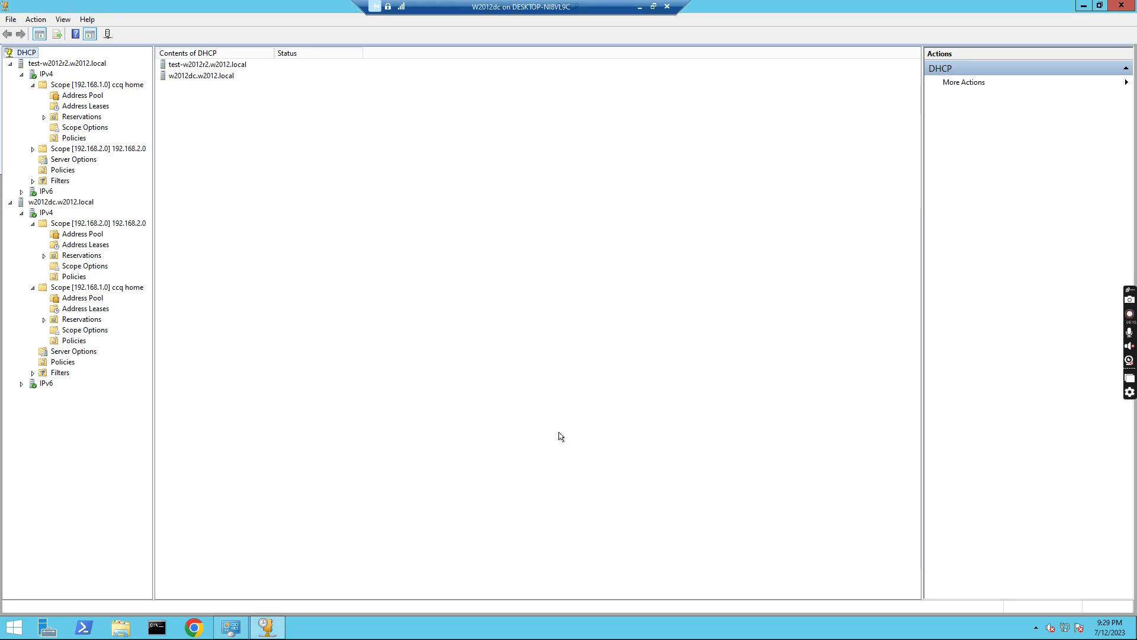
left_click(32, 149)
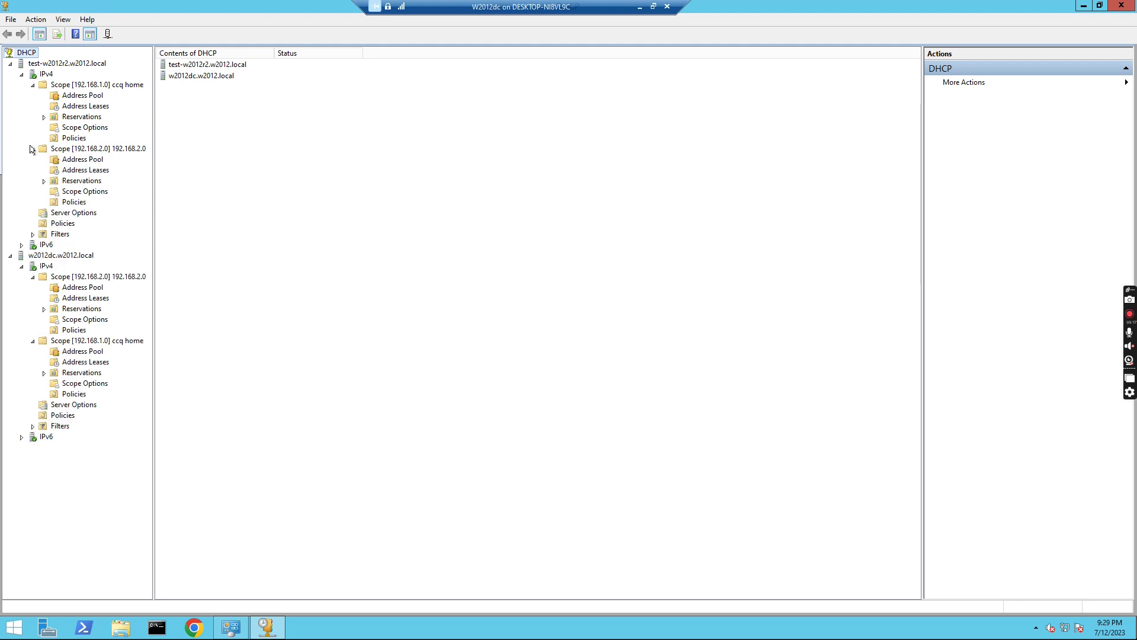
left_click(77, 107)
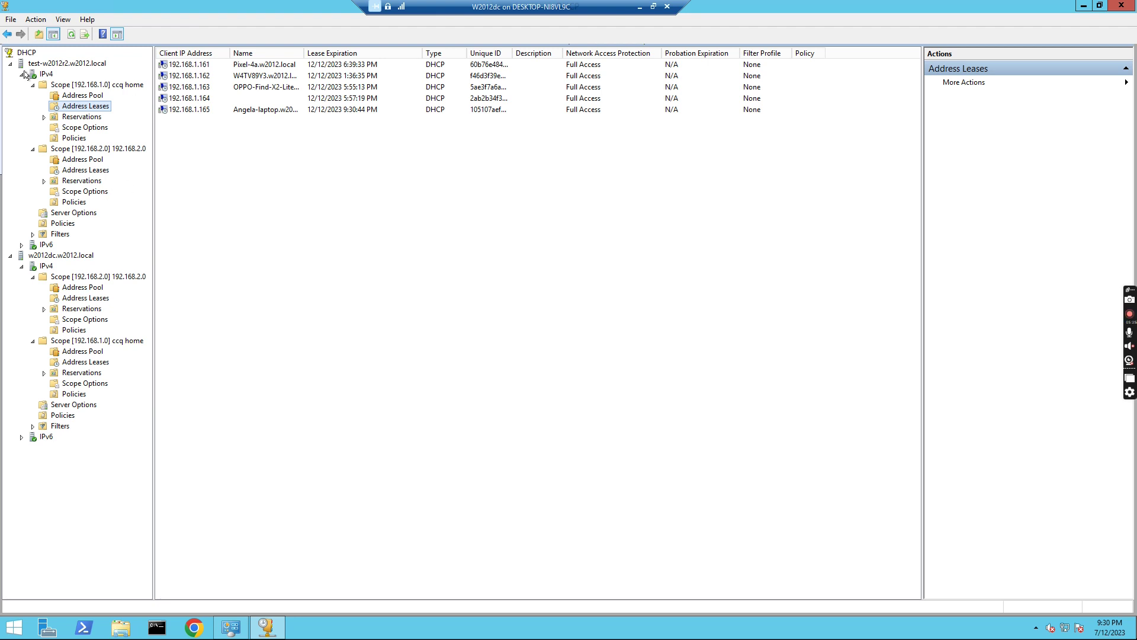
left_click(86, 298)
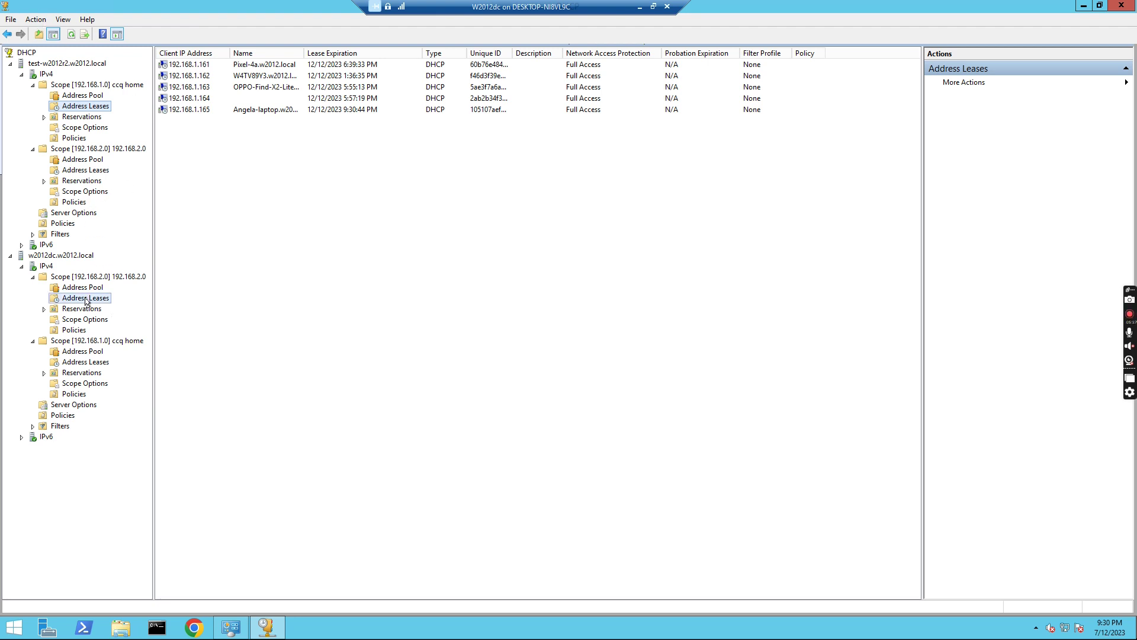
left_click(93, 363)
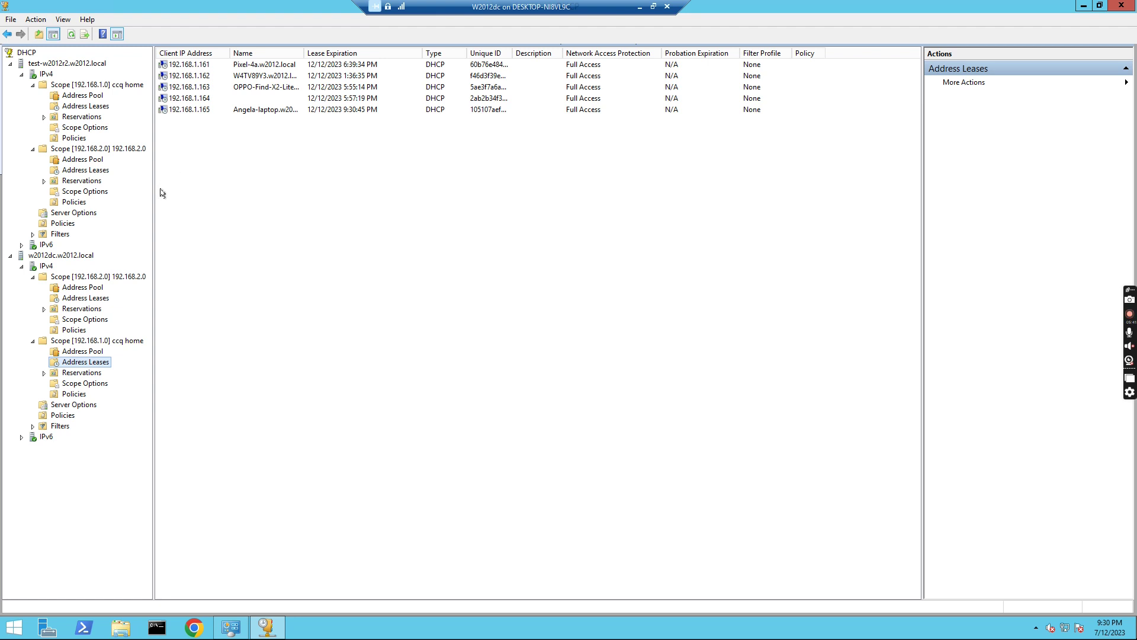
left_click_drag(152, 194, 180, 193)
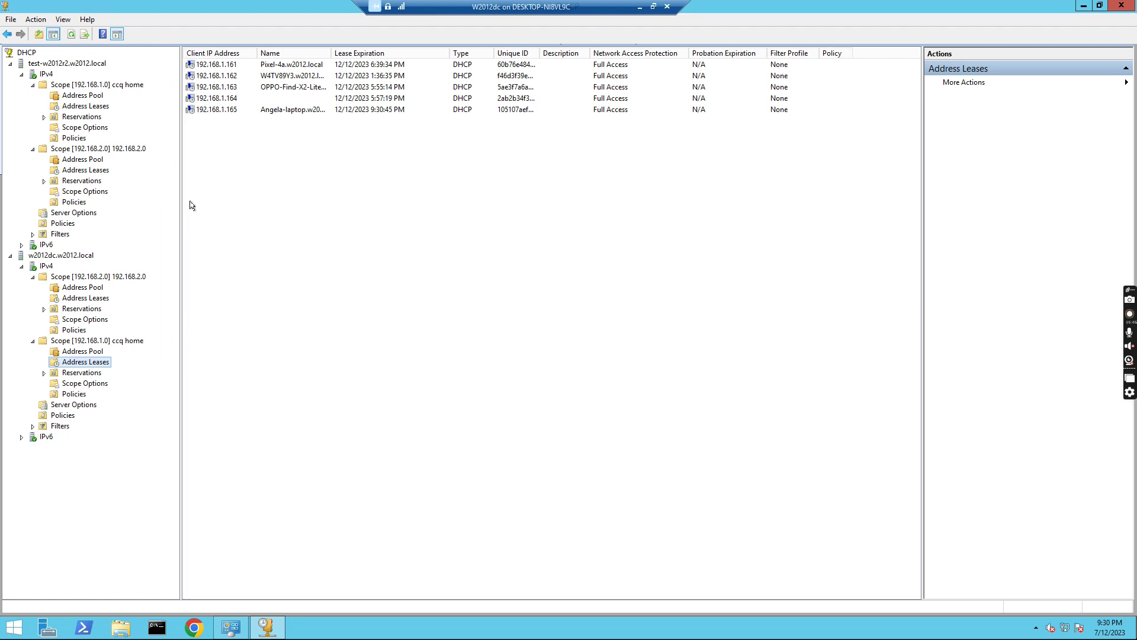
left_click(94, 278)
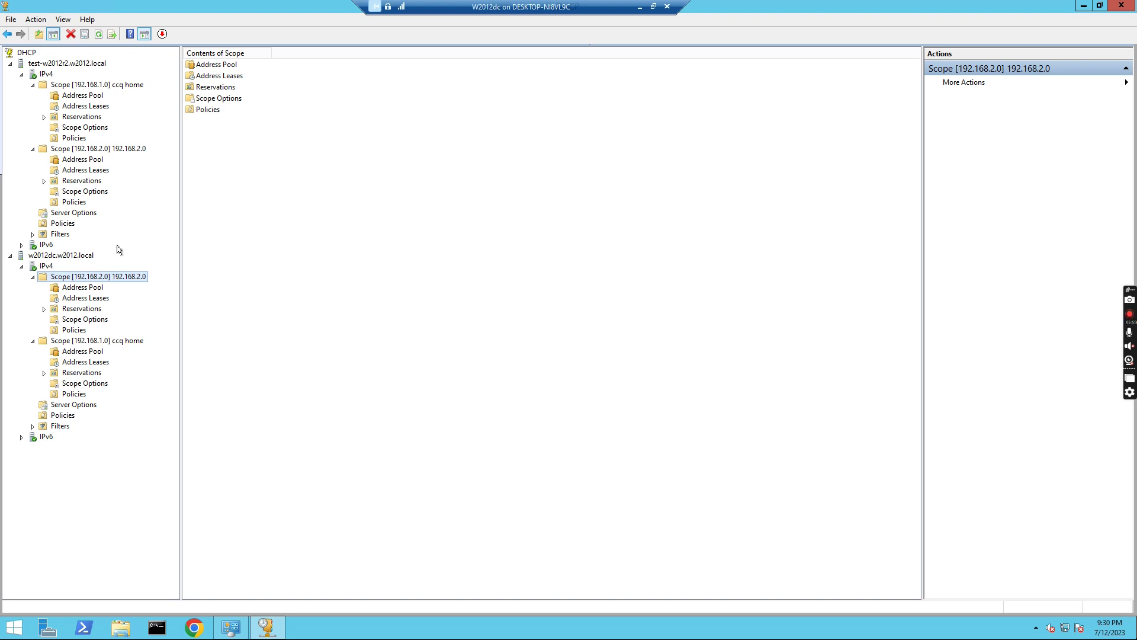
right_click(106, 279)
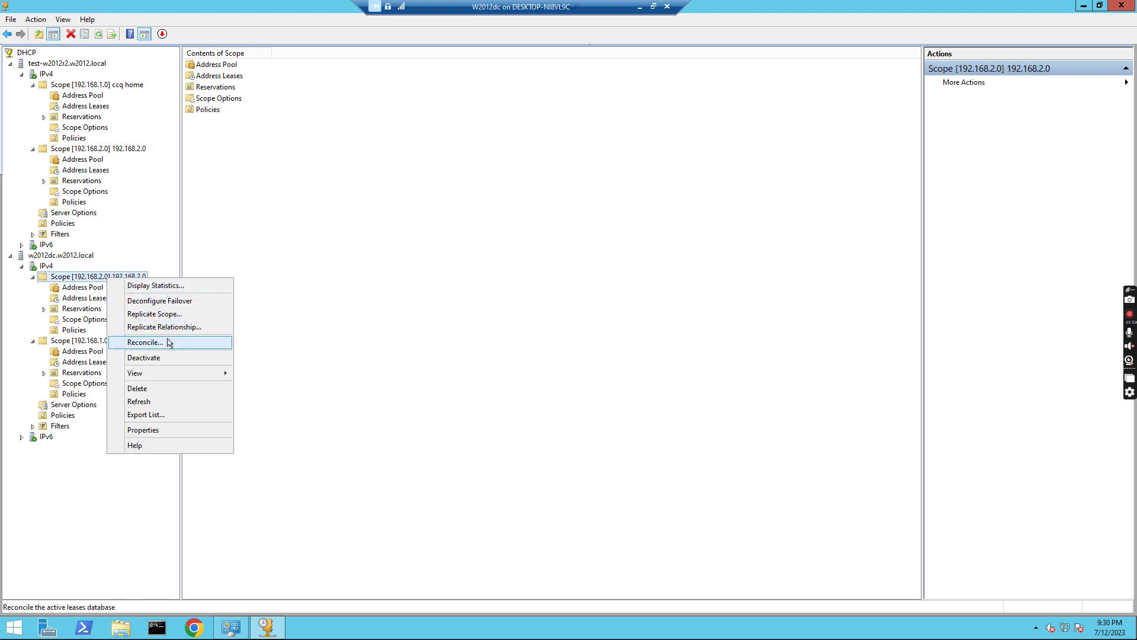
left_click(144, 391)
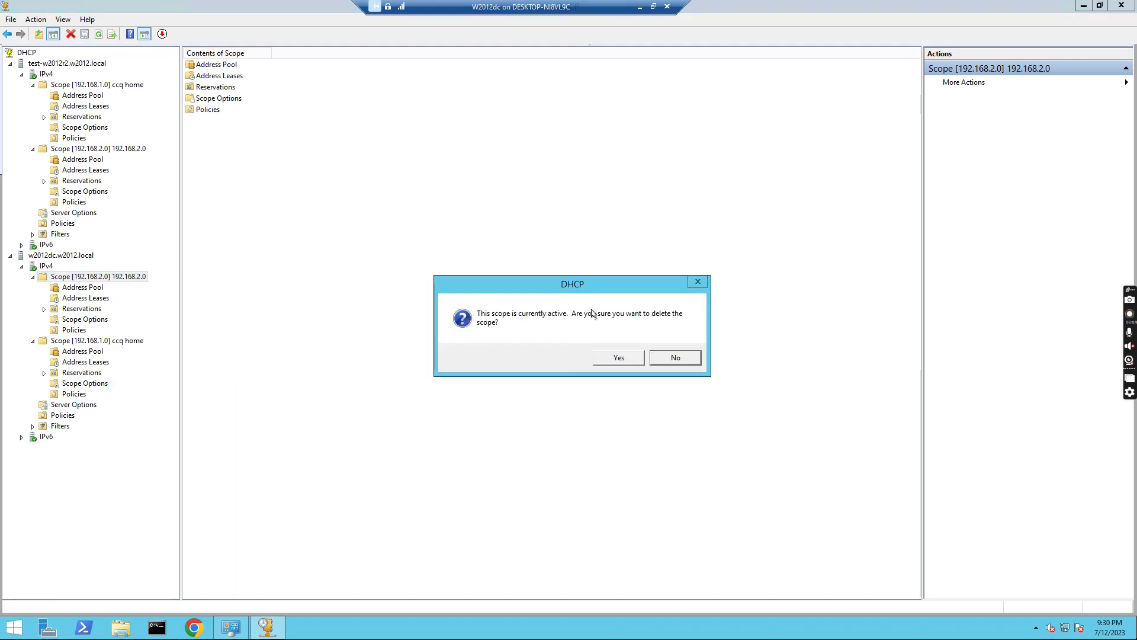
left_click(620, 358)
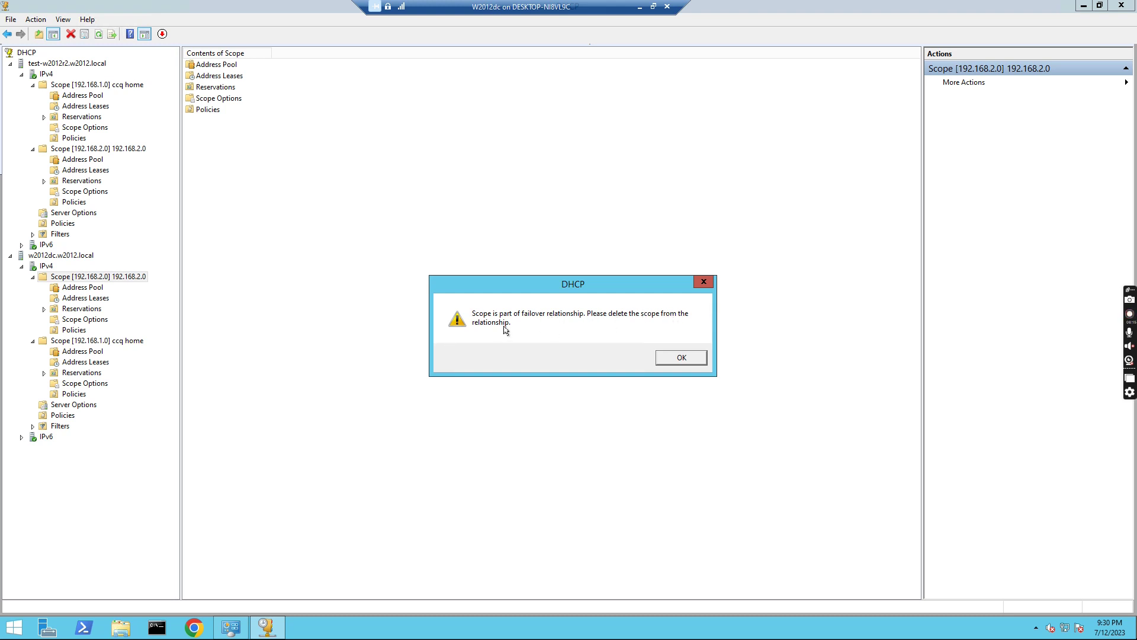
left_click(682, 358)
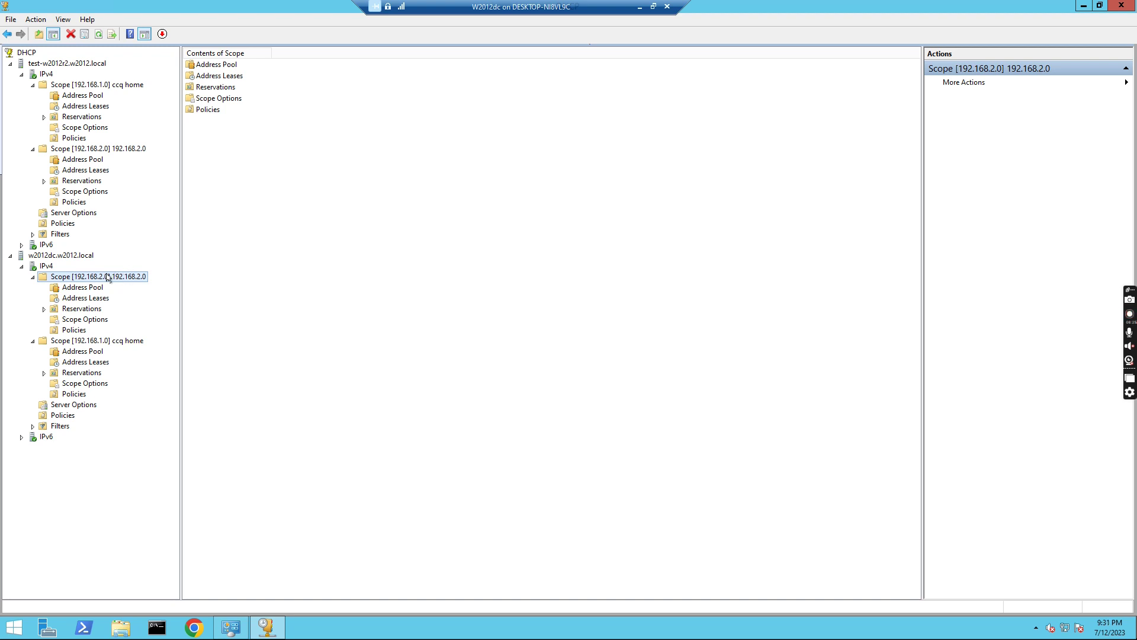
- Deconfigure failover for Scope 192.168.2.0, confirming and closing the successful progress report
right_click(108, 278)
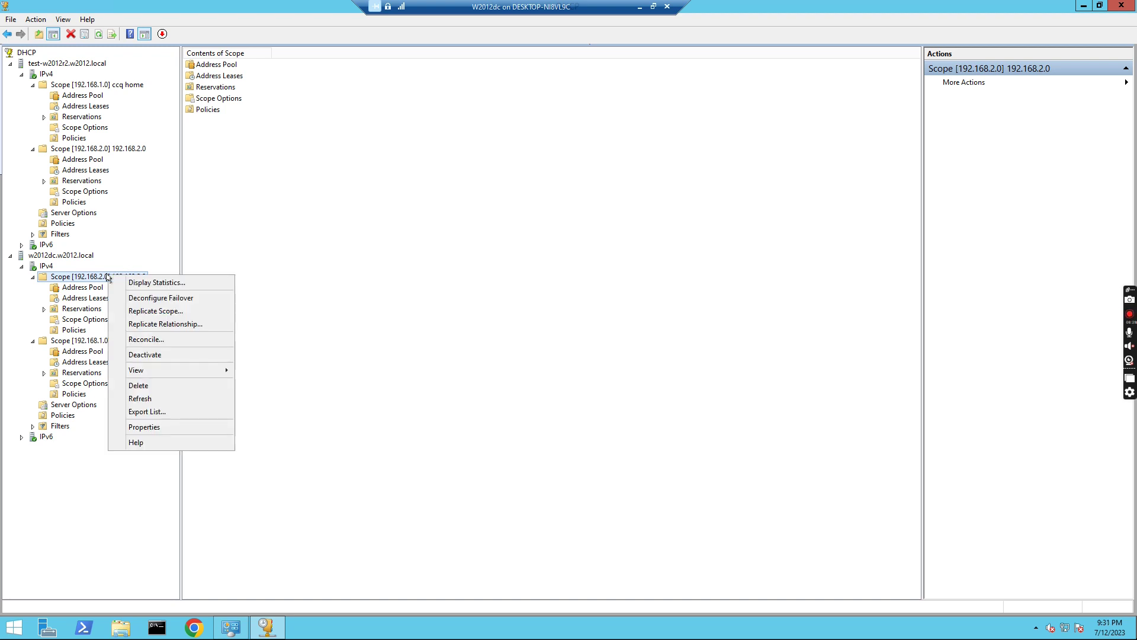
left_click(157, 298)
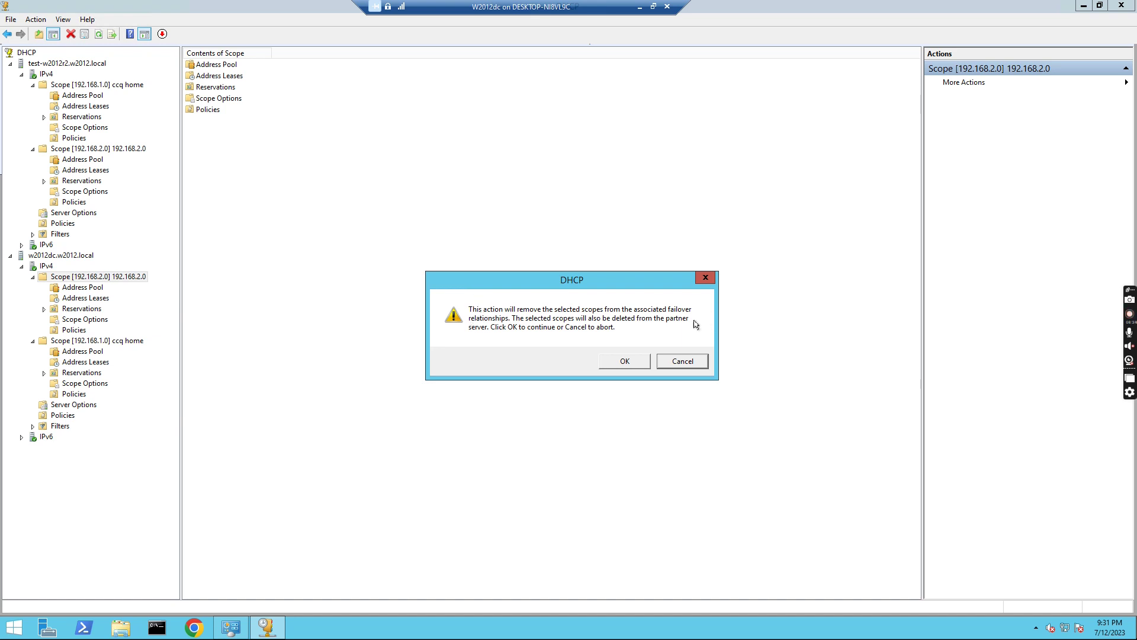
left_click(625, 362)
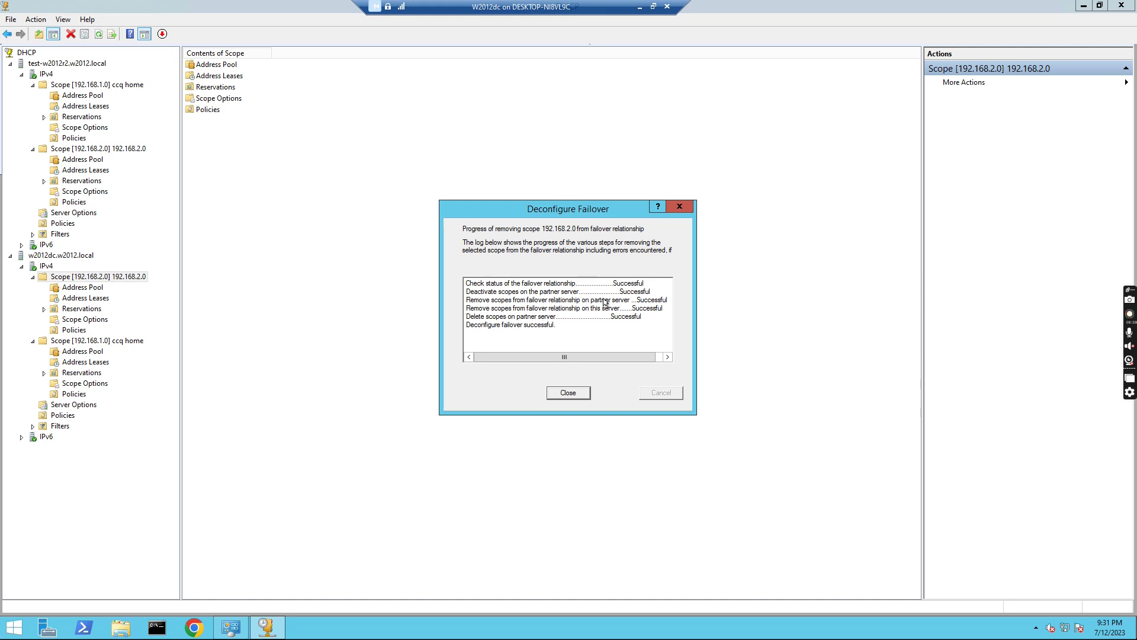
left_click(567, 394)
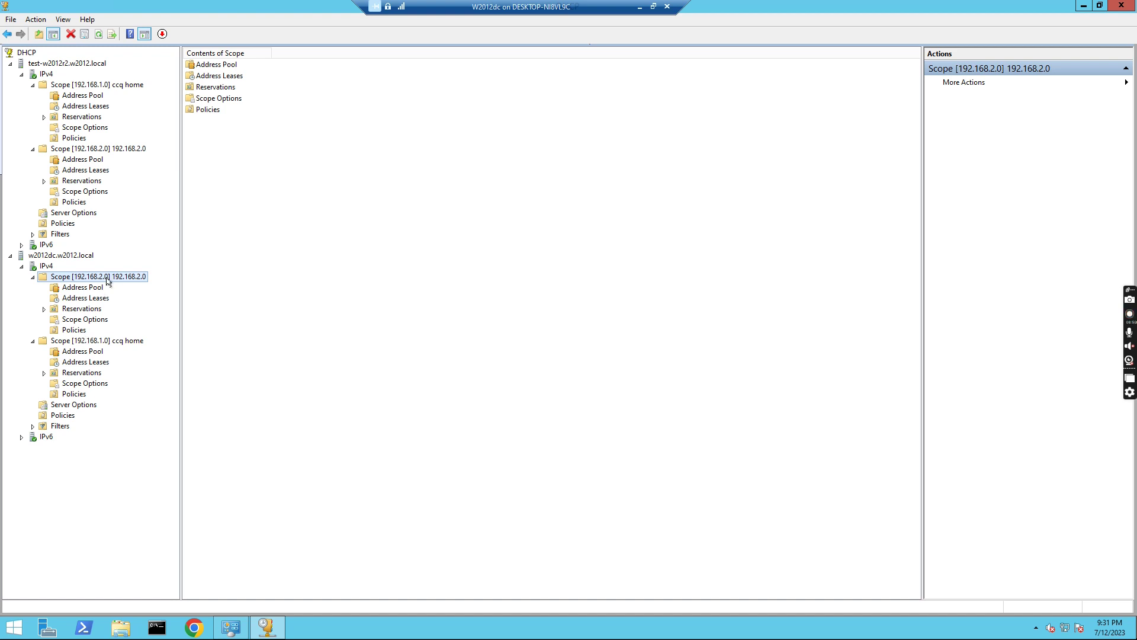
- Refresh test-w2012r2.w2012.local and check that its IPv4 list holds only Scope 192.168.1.0 ccq home
right_click(61, 65)
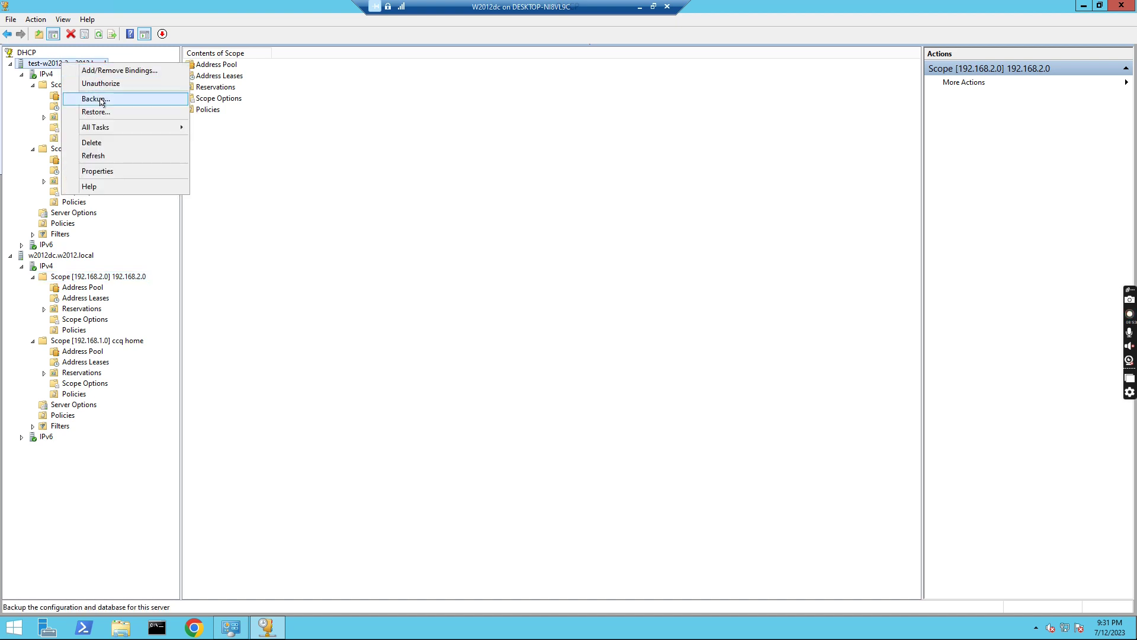
left_click(98, 157)
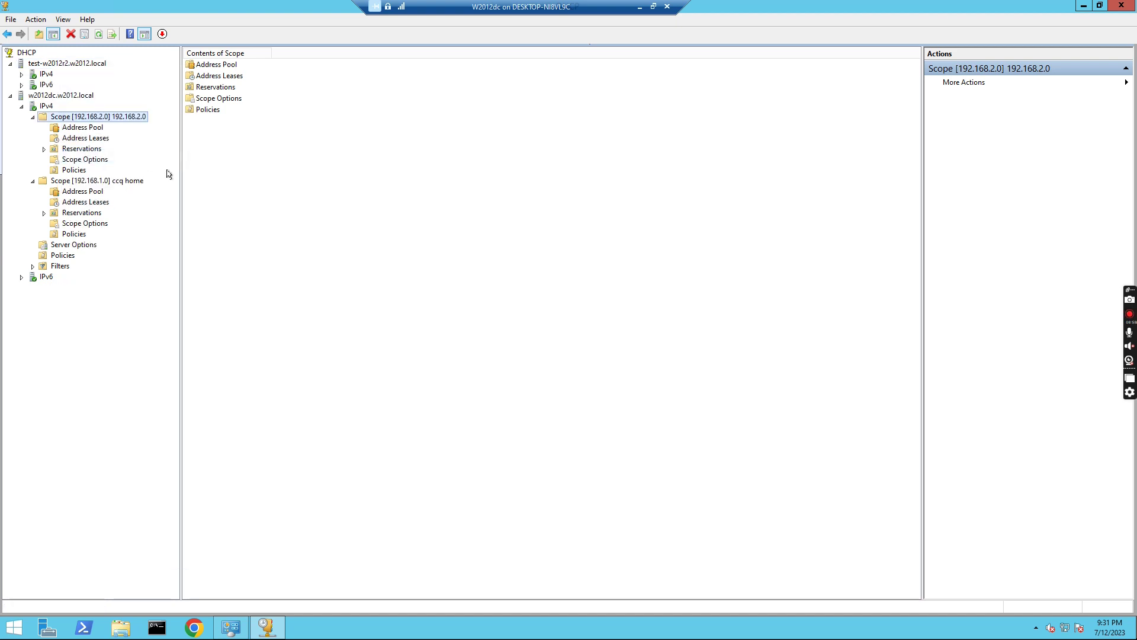
left_click(33, 95)
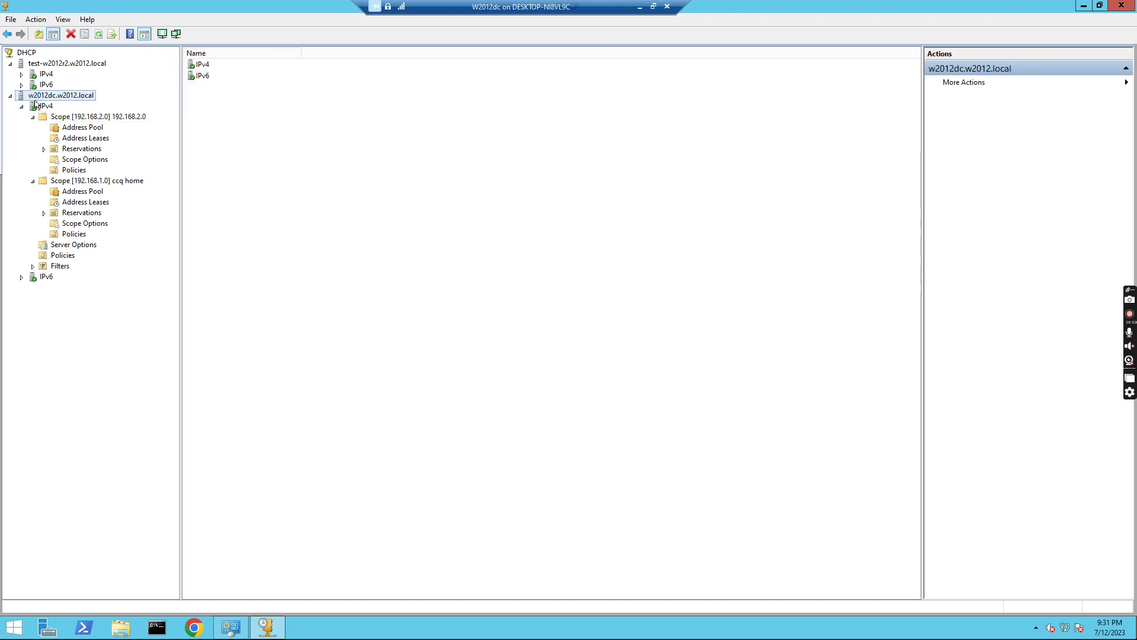
left_click(19, 75)
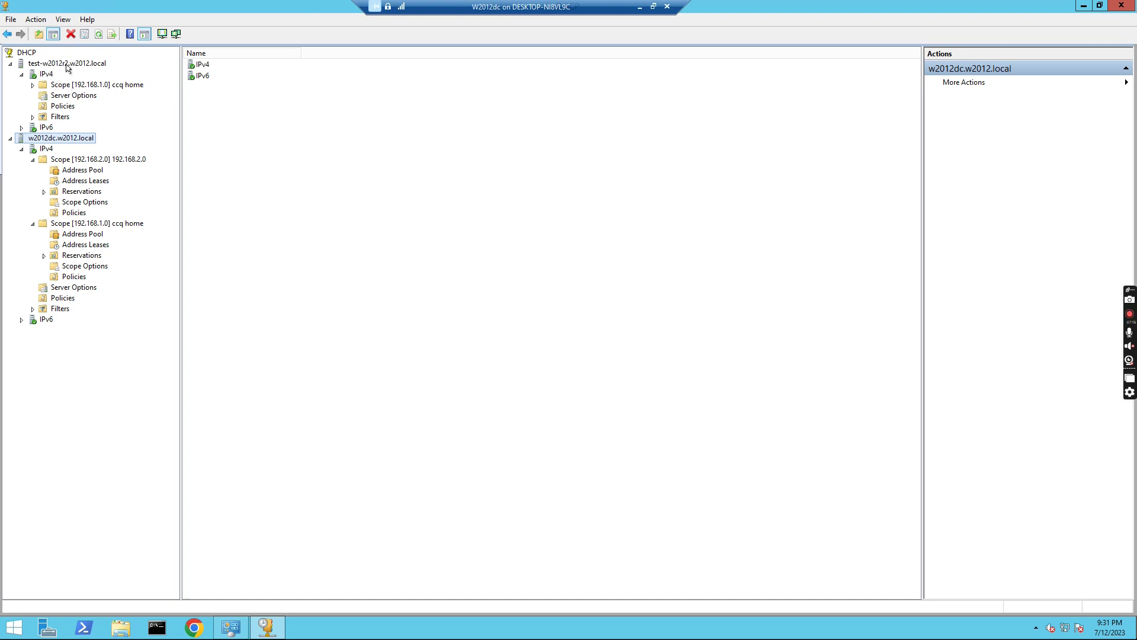
- Delete Scope 192.168.2.0 from w2012dc, then open the partner's Scope 192.168.1.0 ccq home
right_click(90, 161)
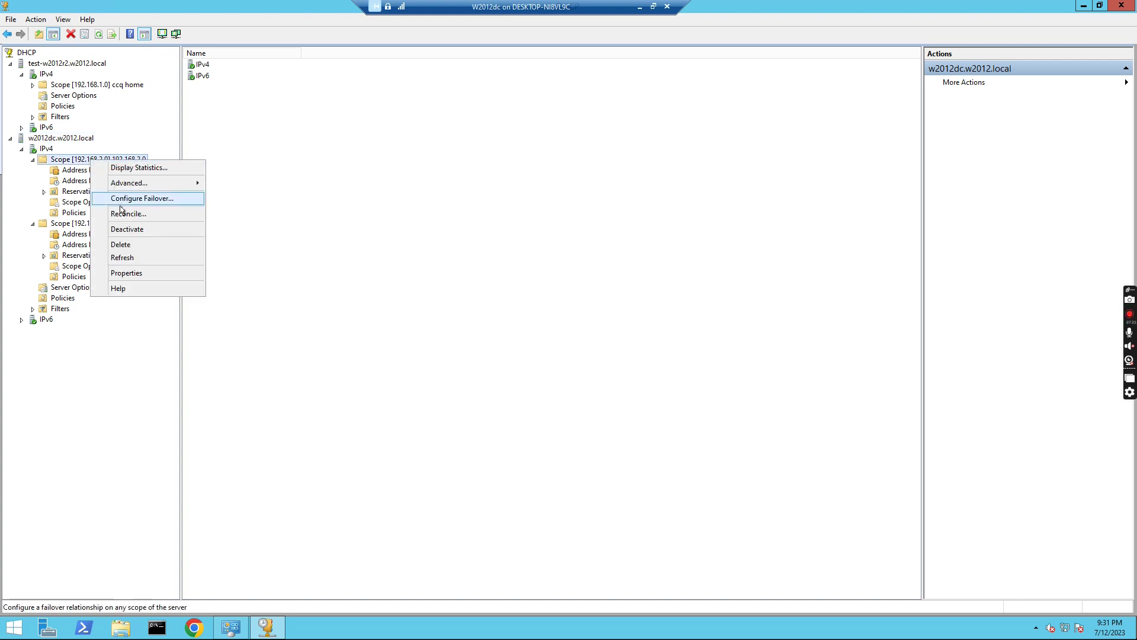
left_click(119, 244)
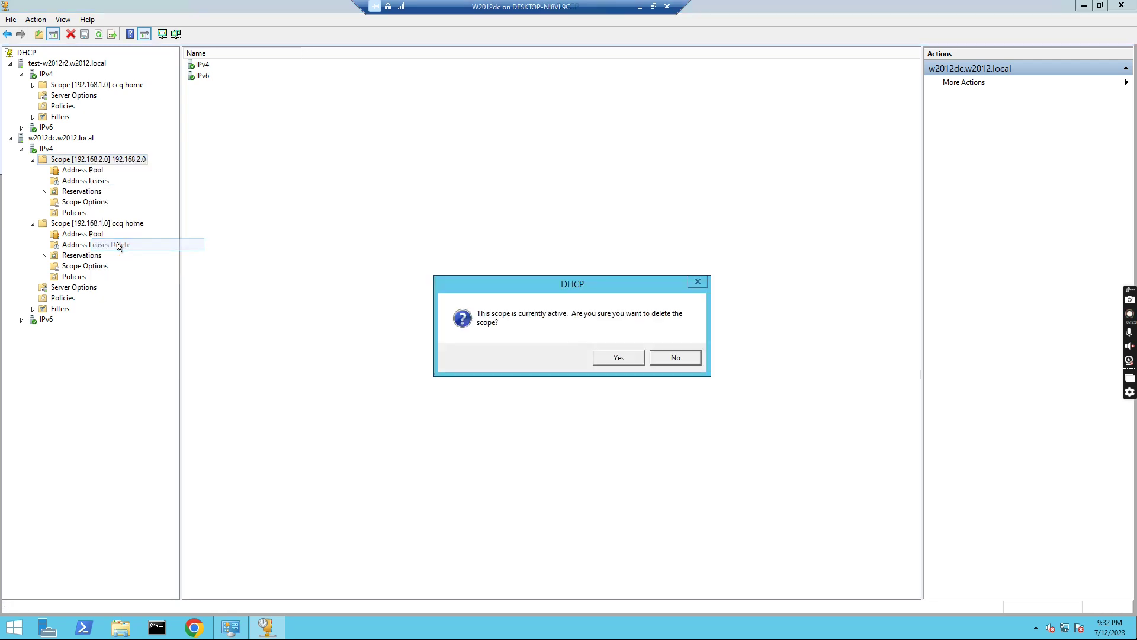
left_click(613, 359)
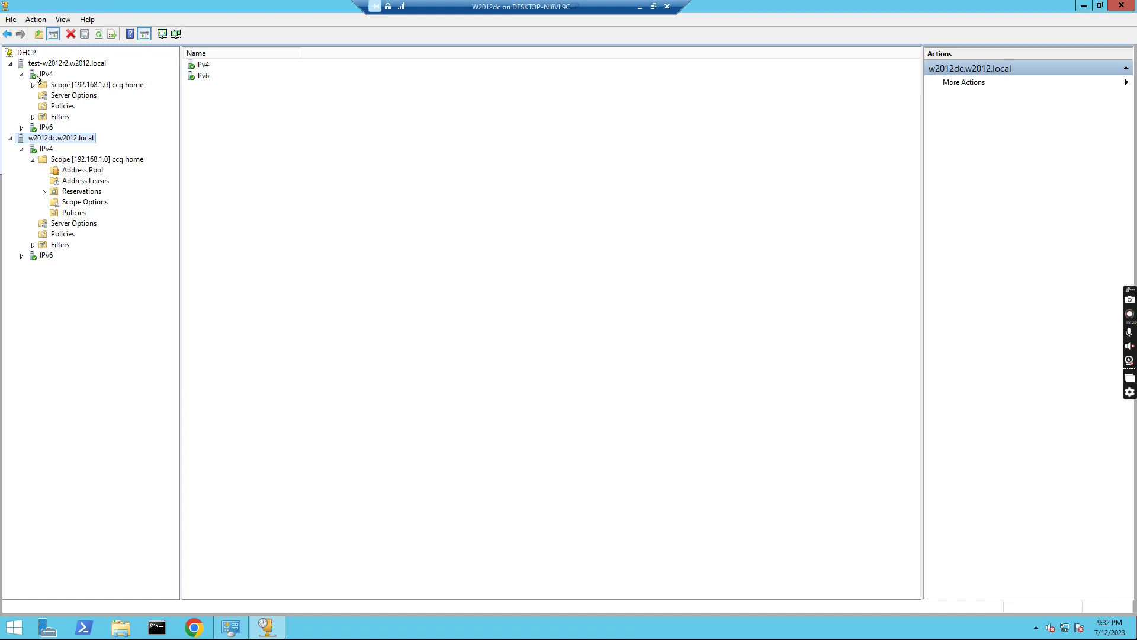
double_click(100, 87)
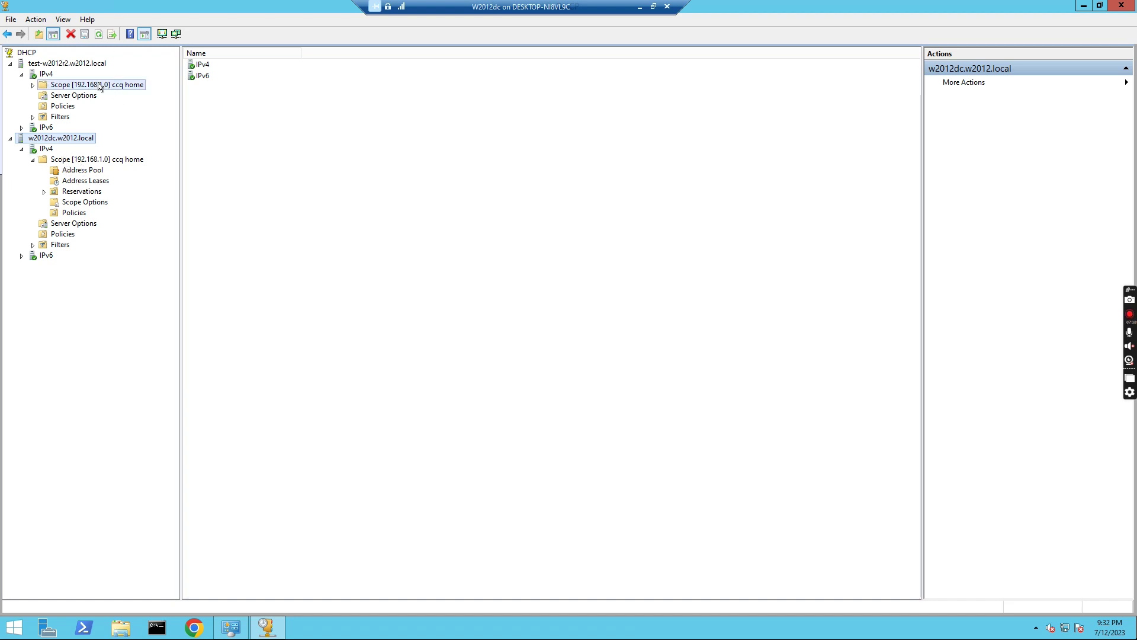